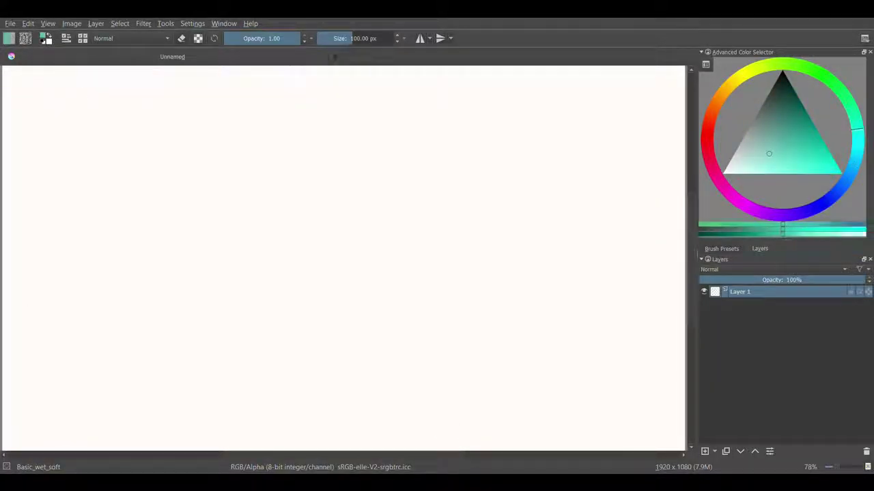
Step: Paint and undo two soft light-teal test strokes with the Basic_wet_soft brush
scroll(327, 175, "down", 1)
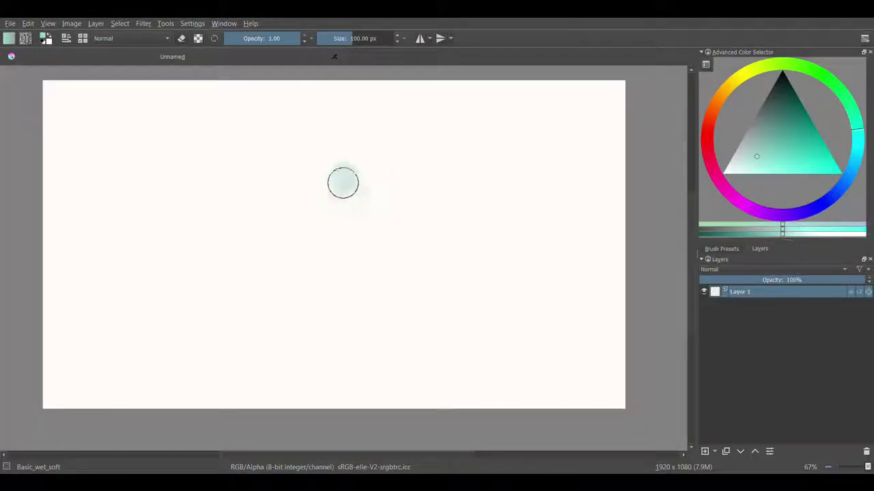
left_click_drag(343, 183, 366, 287)
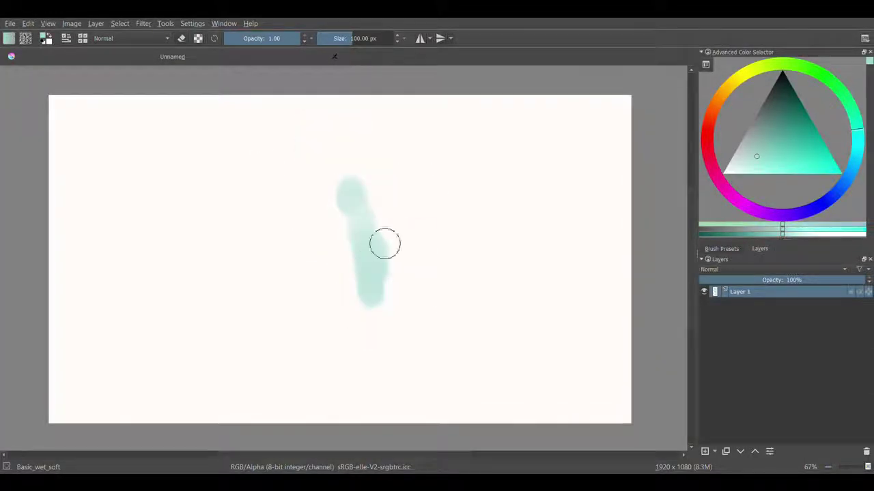
key("ctrl+z")
left_click_drag(272, 169, 214, 273)
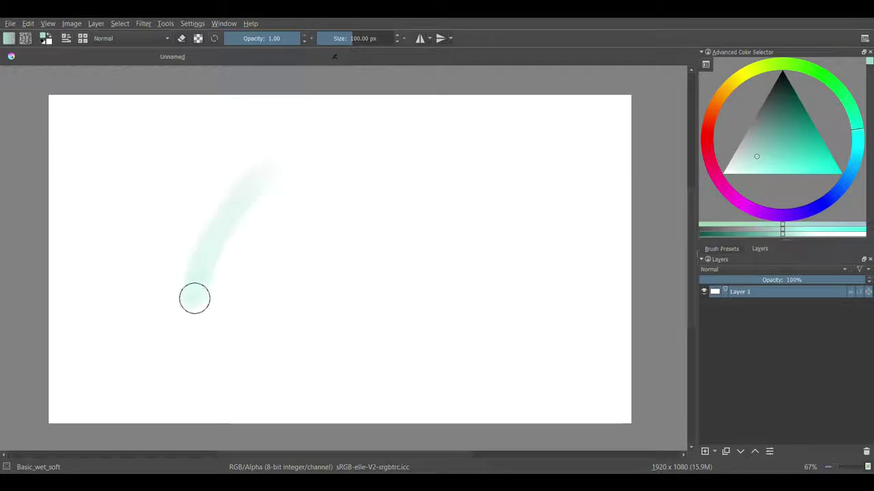
key("ctrl+z")
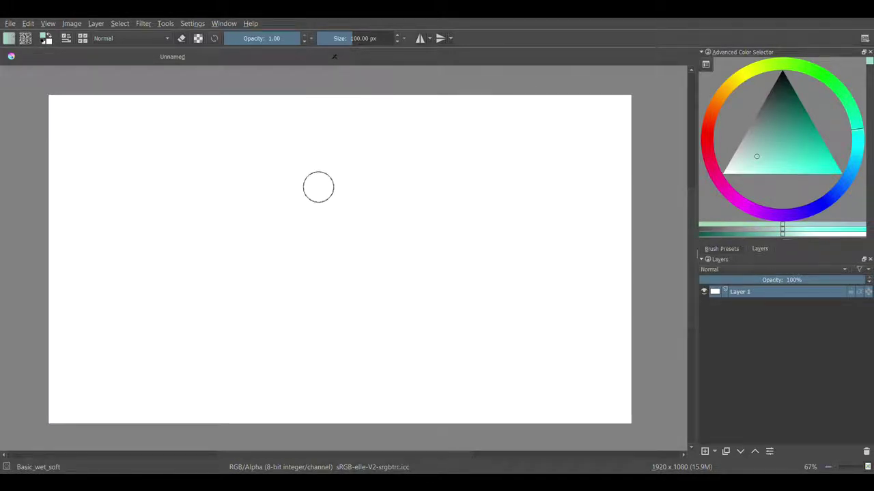
Step: Paint long curved light-teal strokes across the canvas, with a thicker branch on the right
left_click(354, 181)
left_click_drag(373, 197, 207, 326)
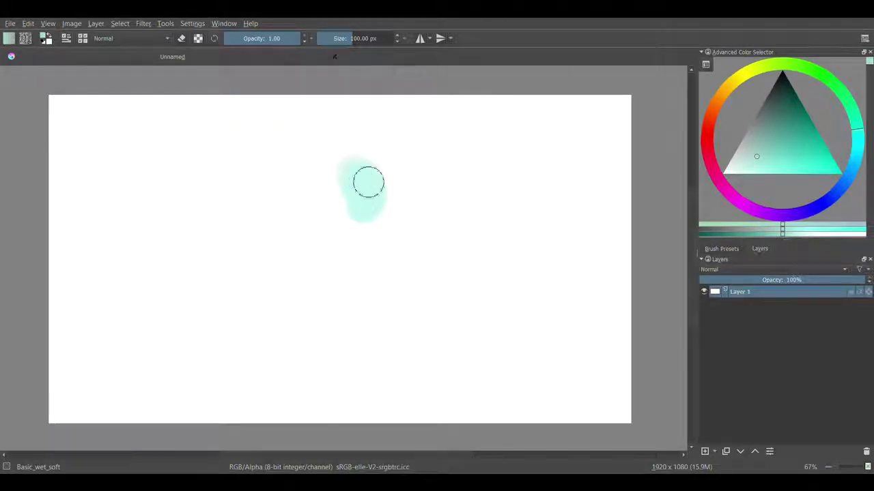
mouse_move(207, 325)
left_mouse_down()
mouse_move(73, 321)
mouse_move(251, 295)
mouse_move(484, 236)
mouse_move(478, 263)
left_mouse_up()
left_click_drag(471, 117, 496, 195)
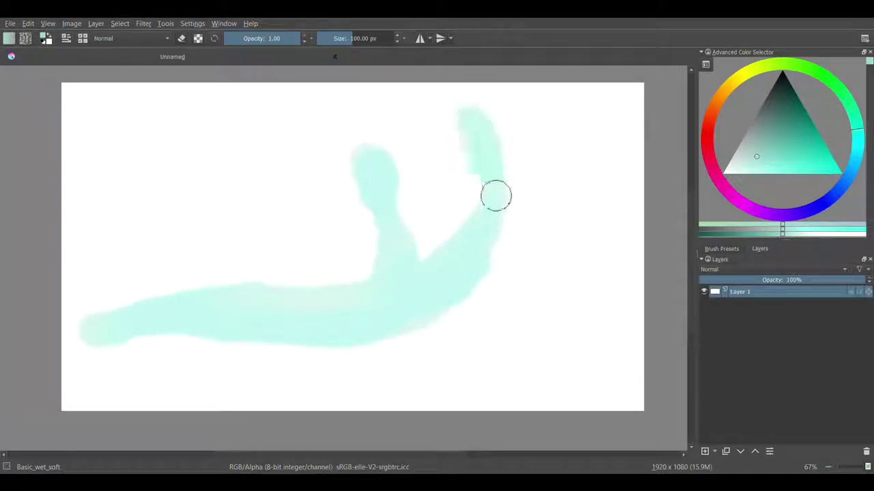
mouse_move(452, 148)
left_mouse_down()
mouse_move(471, 107)
mouse_move(480, 279)
left_mouse_up()
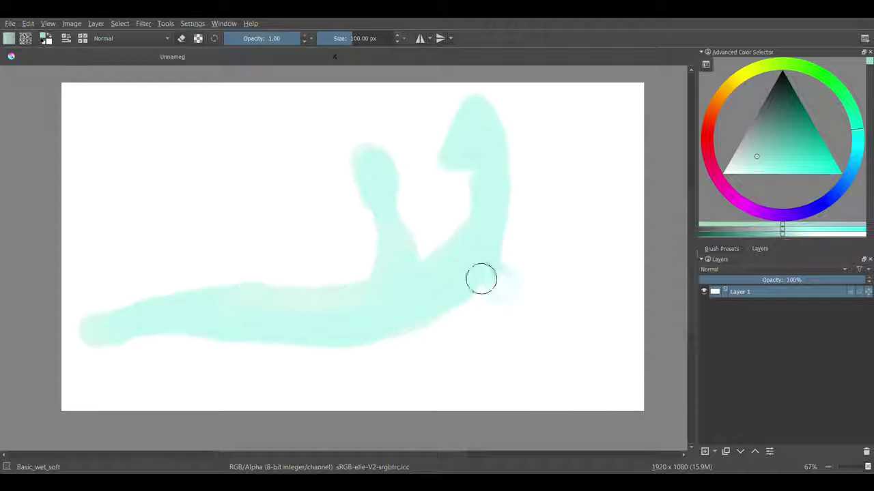
Step: Clear the strokes and sweep light teal over the entire canvas, top to bottom
key("Delete")
left_click_drag(500, 165, 518, 236)
left_click_drag(501, 188, 499, 173)
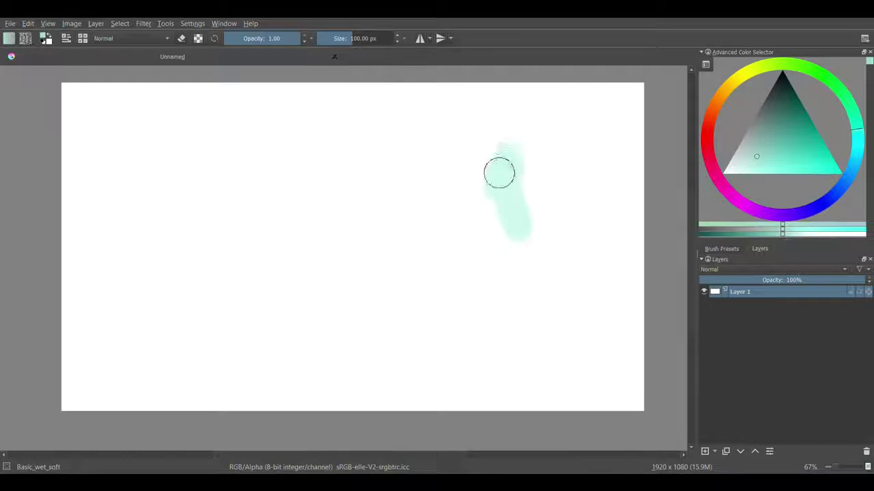
mouse_move(520, 230)
left_mouse_down()
mouse_move(495, 266)
mouse_move(396, 298)
mouse_move(201, 257)
mouse_move(317, 239)
left_mouse_up()
mouse_move(12, 239)
left_mouse_down()
mouse_move(585, 68)
mouse_move(490, 144)
left_mouse_up()
mouse_move(56, 411)
left_mouse_down()
mouse_move(286, 289)
mouse_move(400, 369)
mouse_move(412, 273)
mouse_move(546, 403)
mouse_move(314, 396)
left_mouse_up()
left_click_drag(250, 91, 20, 76)
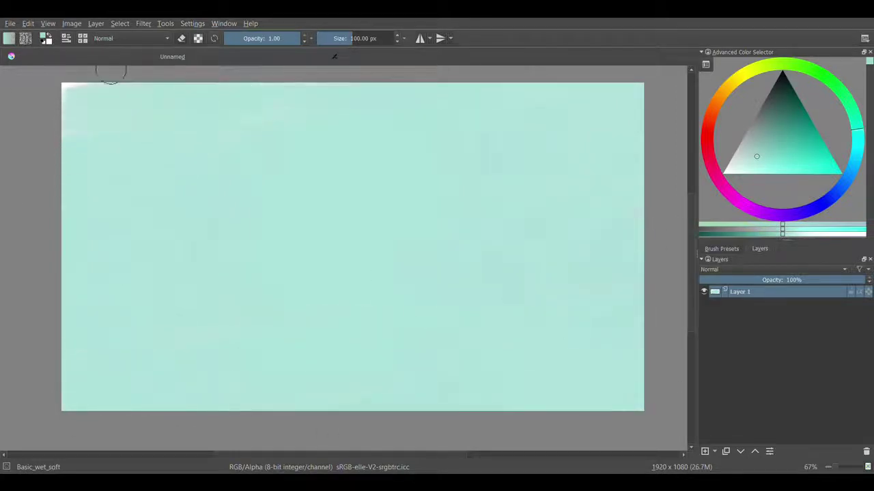
Step: Switch to a darker teal and paint a rolling hill across the lower canvas
key("k")
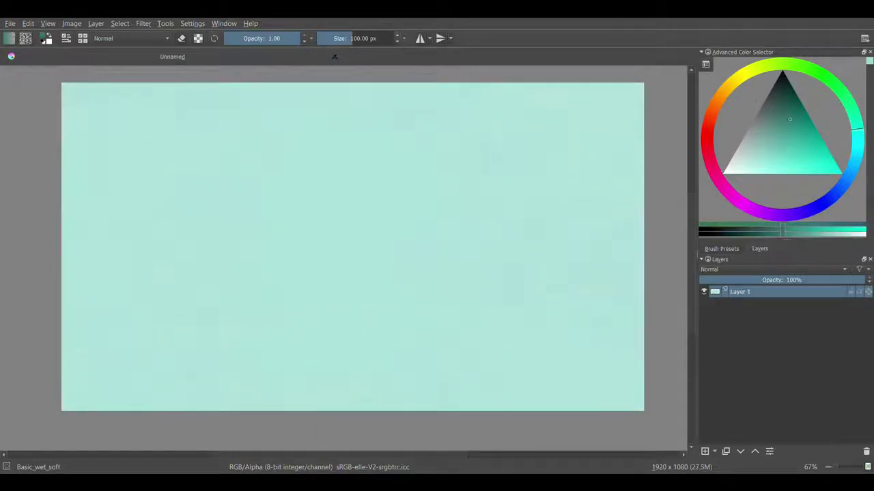
left_click_drag(97, 325, 273, 380)
mouse_move(361, 326)
left_mouse_down()
mouse_move(230, 355)
mouse_move(603, 396)
mouse_move(260, 402)
left_mouse_up()
mouse_move(614, 280)
left_mouse_down()
mouse_move(133, 411)
mouse_move(148, 366)
mouse_move(519, 286)
left_mouse_up()
mouse_move(181, 352)
left_mouse_down()
mouse_move(230, 347)
mouse_move(112, 350)
mouse_move(195, 378)
left_mouse_up()
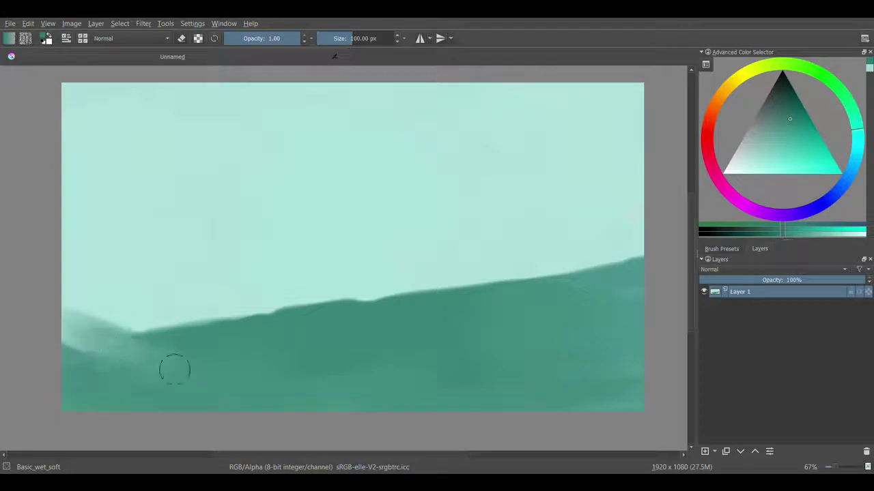
Step: Blend lighter teal into the lower-left corner and reshape the hill's ridge with sampled colours
mouse_move(109, 389)
left_mouse_down()
mouse_move(59, 351)
mouse_move(92, 407)
left_mouse_up()
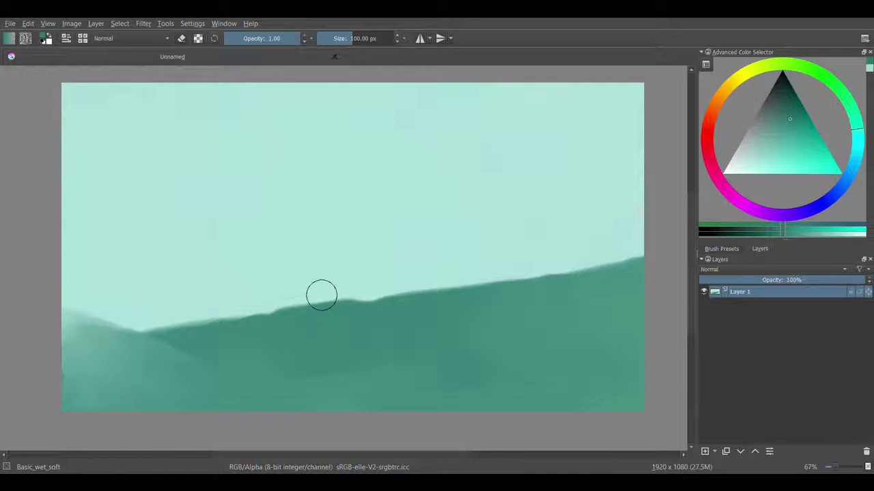
left_click_drag(321, 294, 525, 280)
left_click(532, 345, "ctrl")
mouse_move(533, 345)
left_mouse_down()
mouse_move(437, 372)
mouse_move(530, 357)
mouse_move(505, 335)
left_mouse_up()
left_click(580, 362, "ctrl")
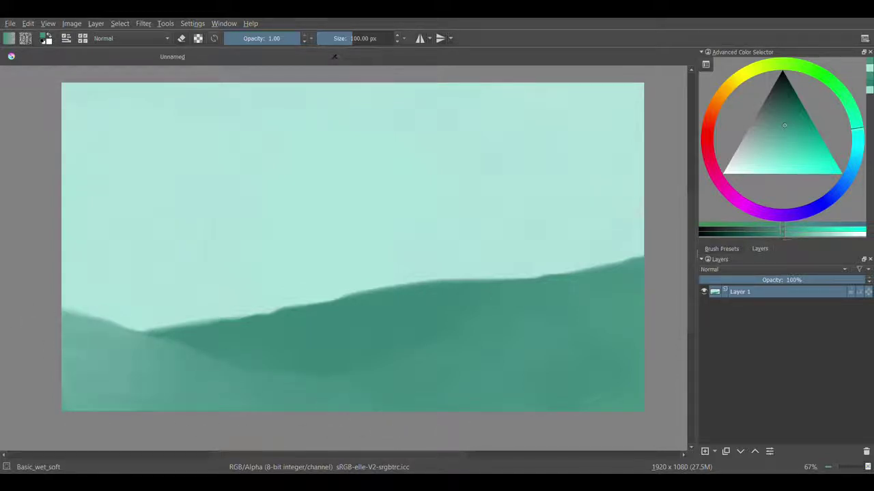
Step: Shift the colour to green and paint several upright grass blades at the hill's right side
mouse_move(855, 133)
left_mouse_down()
mouse_move(829, 199)
mouse_move(846, 96)
left_mouse_up()
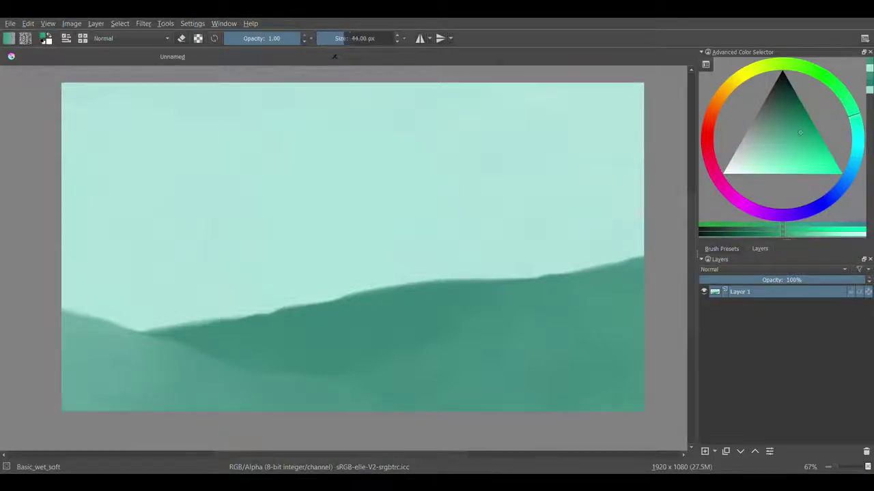
left_click_drag(599, 266, 620, 180)
left_click_drag(602, 244, 597, 149)
mouse_move(607, 263)
left_mouse_down()
mouse_move(622, 167)
mouse_move(629, 259)
left_mouse_up()
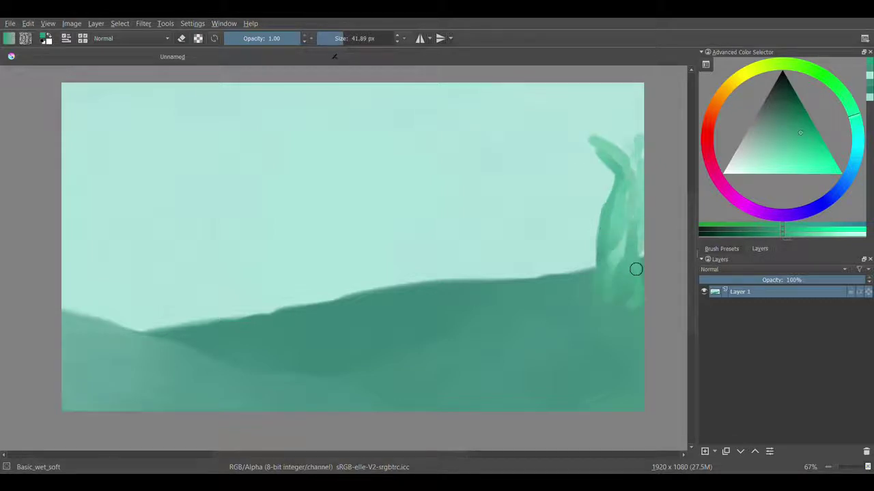
left_click_drag(597, 287, 599, 187)
mouse_move(581, 273)
left_mouse_down()
mouse_move(567, 191)
mouse_move(608, 198)
left_mouse_up()
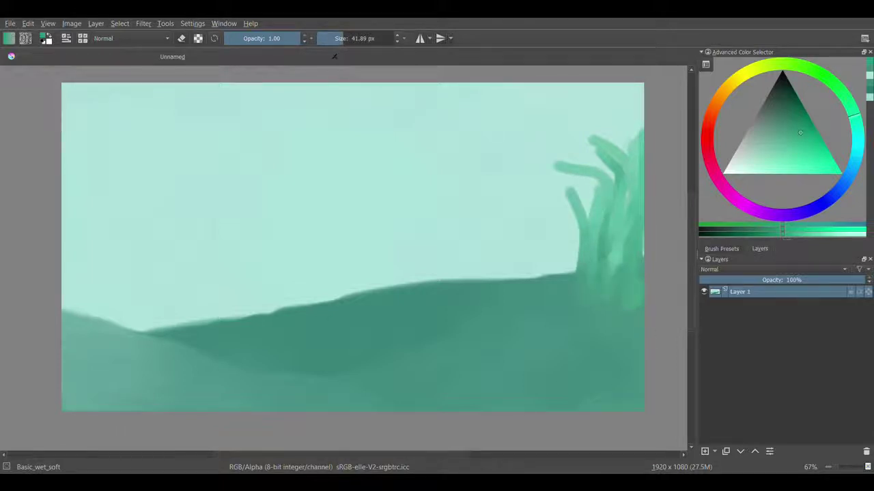
left_click(754, 210)
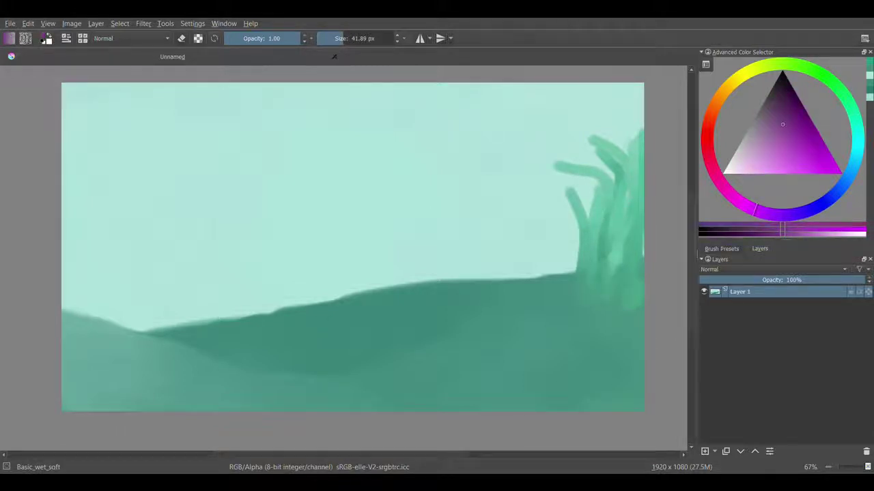
Step: Sketch a purple rock outline at the left and fill it solid purple
left_click_drag(75, 126, 267, 358)
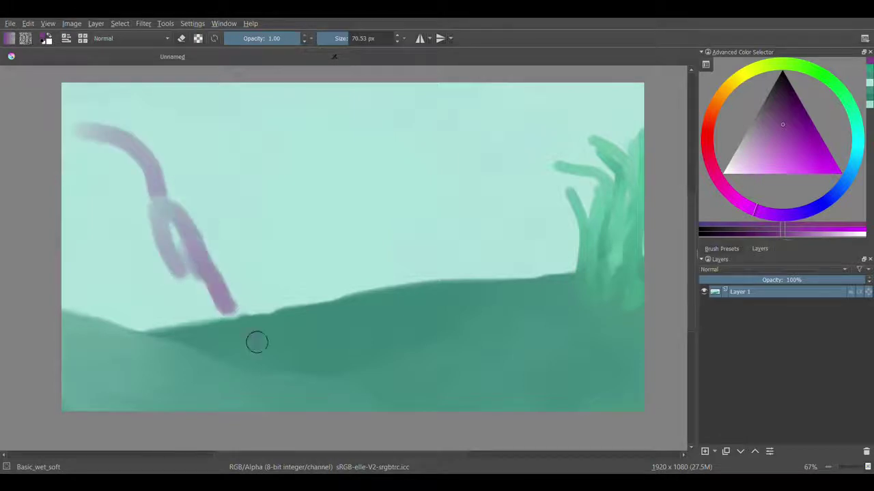
mouse_move(177, 248)
left_mouse_down()
mouse_move(156, 187)
mouse_move(125, 140)
mouse_move(70, 179)
mouse_move(117, 318)
mouse_move(267, 371)
mouse_move(68, 290)
left_mouse_up()
left_click_drag(205, 320, 114, 273)
mouse_move(119, 195)
left_mouse_down()
mouse_move(219, 307)
mouse_move(68, 307)
mouse_move(89, 317)
left_mouse_up()
left_click_drag(192, 345, 65, 269)
mouse_move(184, 280)
left_mouse_down()
mouse_move(94, 232)
mouse_move(171, 244)
mouse_move(53, 127)
mouse_move(138, 173)
mouse_move(113, 208)
left_mouse_up()
Step: Smooth the purple rock, blend its base into the ground, and dab a pale teal spot
mouse_move(130, 242)
left_mouse_down()
mouse_move(162, 230)
mouse_move(84, 201)
mouse_move(99, 144)
mouse_move(205, 266)
left_mouse_up()
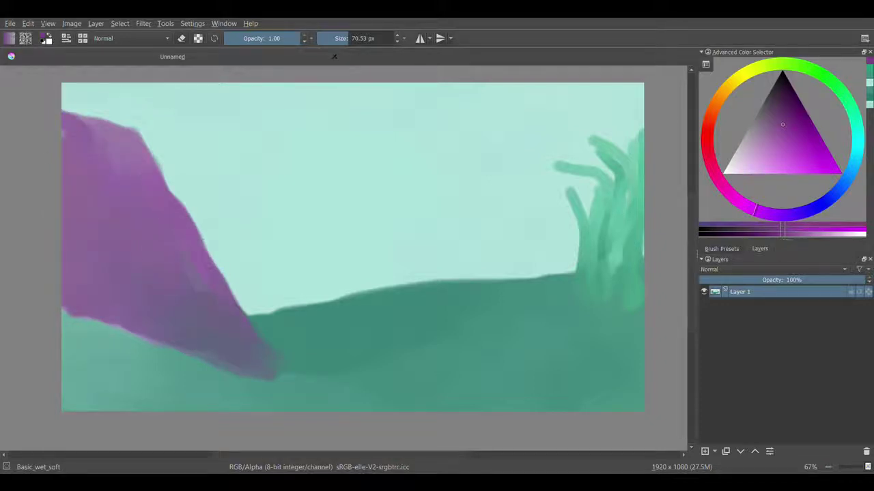
mouse_move(143, 322)
left_mouse_down()
mouse_move(80, 297)
mouse_move(96, 259)
mouse_move(112, 314)
mouse_move(161, 349)
mouse_move(250, 377)
mouse_move(122, 320)
mouse_move(63, 270)
left_mouse_up()
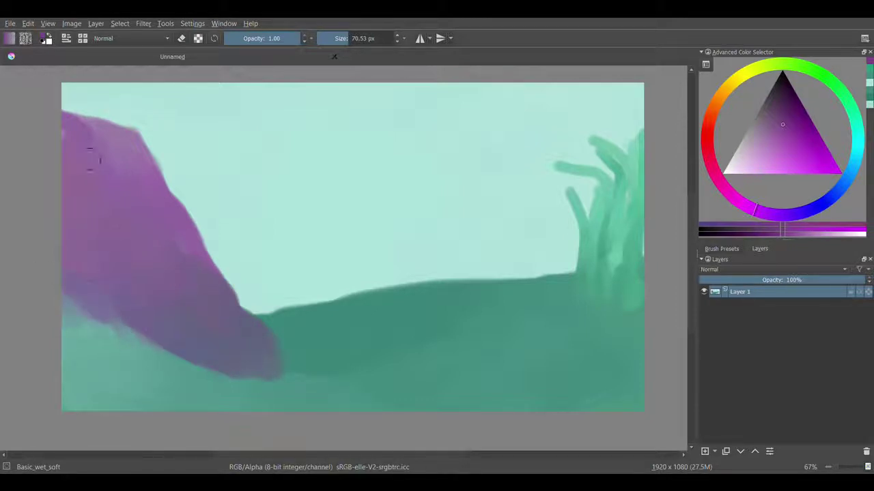
left_click(211, 179, "ctrl")
left_click(125, 202)
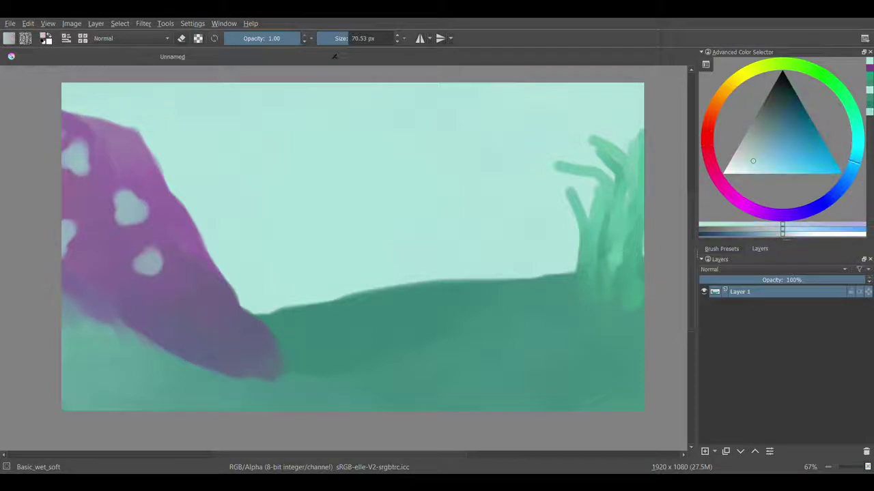
Step: Choose a grey-teal and outline a large rock rising to the canvas top behind the grass
mouse_move(855, 131)
left_mouse_down()
mouse_move(852, 140)
mouse_move(857, 127)
left_mouse_up()
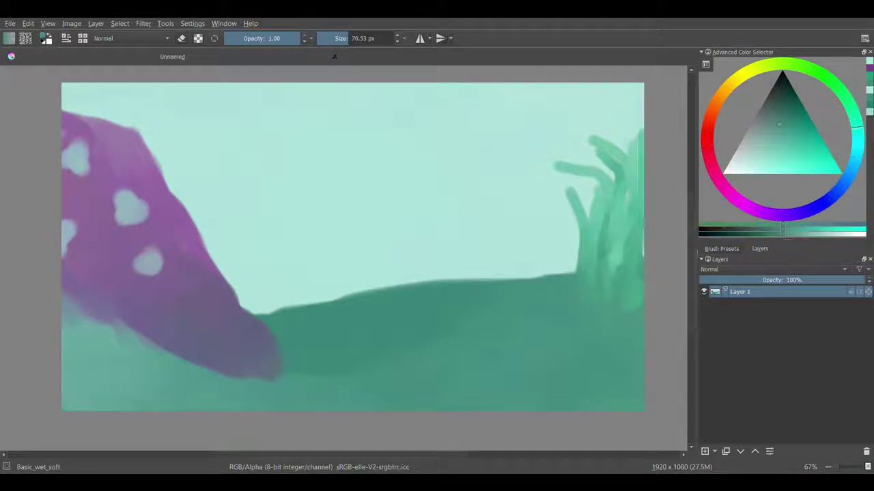
left_click_drag(410, 272, 543, 89)
mouse_move(409, 277)
left_mouse_down()
mouse_move(458, 259)
mouse_move(560, 253)
mouse_move(544, 201)
mouse_move(446, 230)
mouse_move(485, 261)
mouse_move(567, 251)
mouse_move(509, 178)
mouse_move(558, 263)
mouse_move(529, 138)
mouse_move(548, 123)
mouse_move(535, 144)
mouse_move(576, 146)
mouse_move(602, 120)
mouse_move(622, 122)
left_mouse_up()
Step: Zoom in and darken the grey-teal rock's tip and edges, filling gaps between grass blades
left_click(351, 38)
scroll(599, 230, "up", 3)
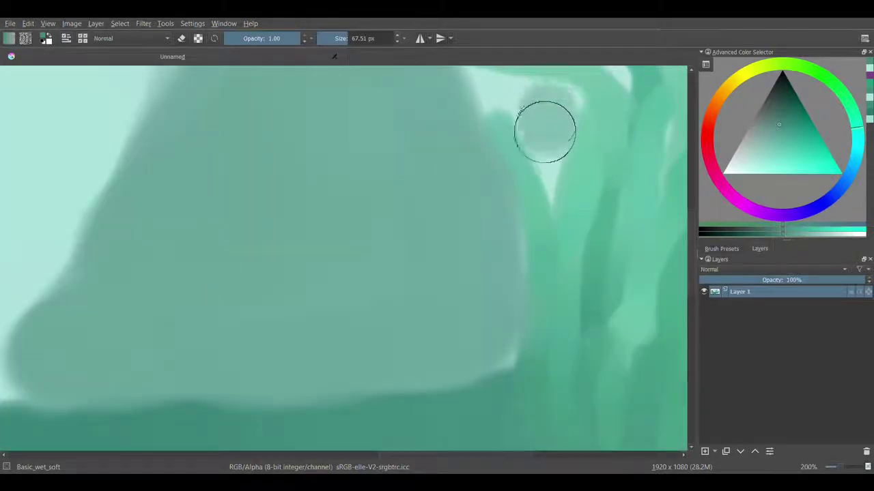
mouse_move(534, 124)
left_mouse_down()
mouse_move(511, 100)
mouse_move(525, 80)
mouse_move(560, 130)
mouse_move(544, 173)
mouse_move(551, 106)
left_mouse_up()
left_click_drag(552, 194, 475, 116)
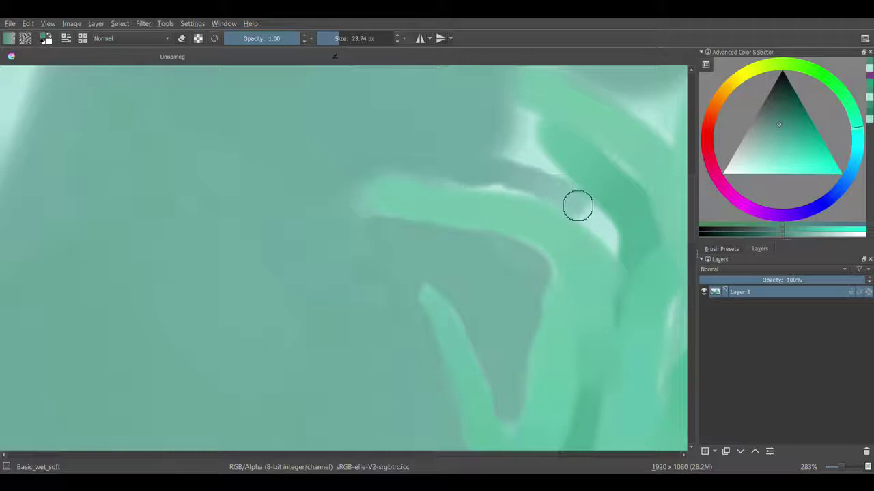
mouse_move(577, 205)
left_mouse_down()
mouse_move(602, 234)
mouse_move(451, 122)
mouse_move(415, 172)
mouse_move(439, 178)
mouse_move(349, 207)
mouse_move(537, 269)
mouse_move(501, 113)
mouse_move(611, 248)
left_mouse_up()
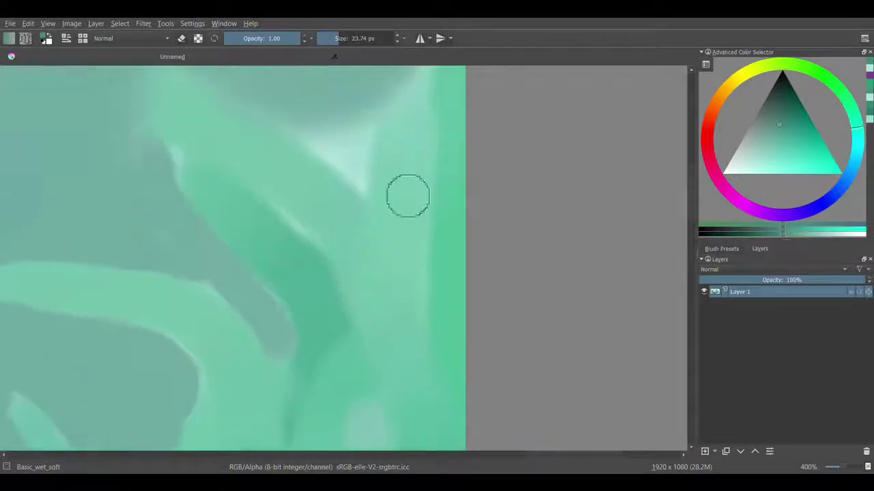
left_click_drag(405, 195, 347, 167)
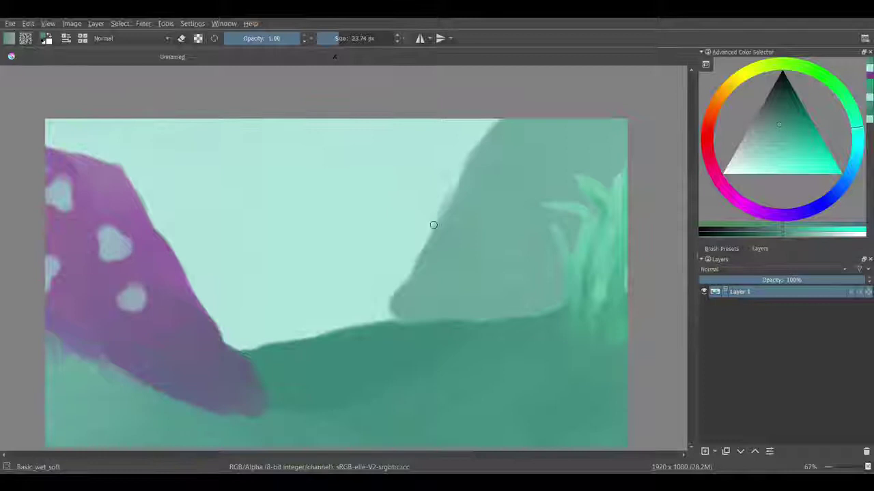
left_click_drag(454, 184, 436, 223)
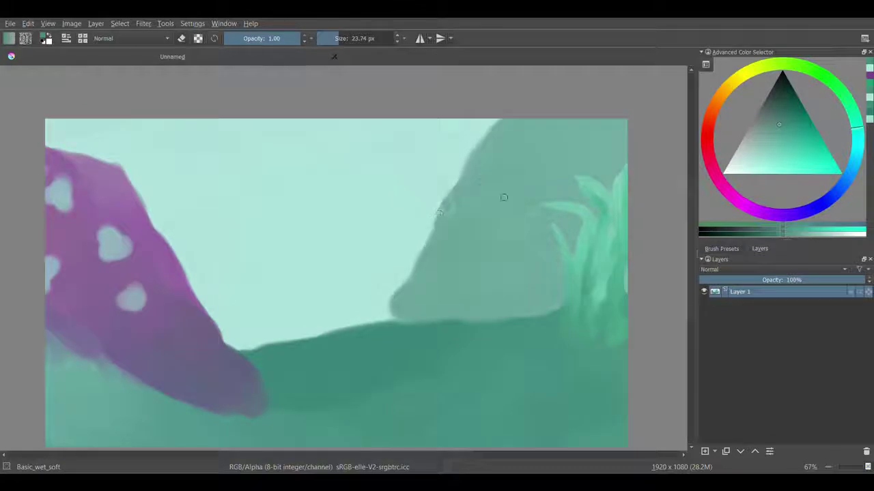
left_click(116, 246, "ctrl")
Step: Dab soft pink spots over the lower grey-green mound, then sample the hill's teal
scroll(414, 334, "up", 1)
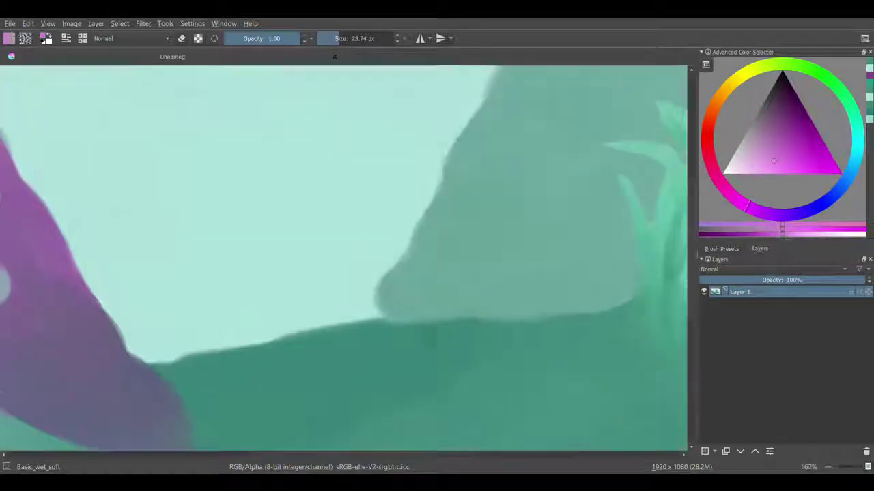
scroll(448, 252, "up", 3)
mouse_move(314, 150)
left_mouse_down()
mouse_move(357, 149)
mouse_move(355, 162)
left_mouse_up()
scroll(382, 201, "down", 3)
left_click_drag(379, 216, 367, 221)
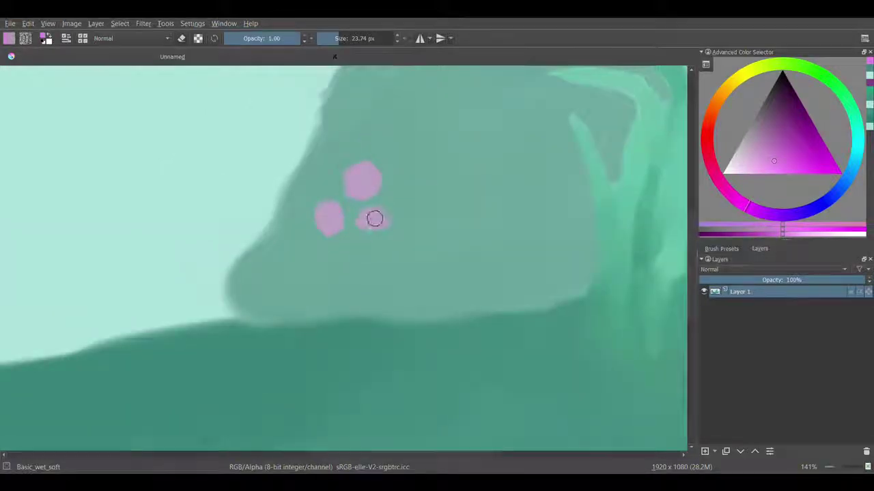
scroll(385, 249, "down", 2)
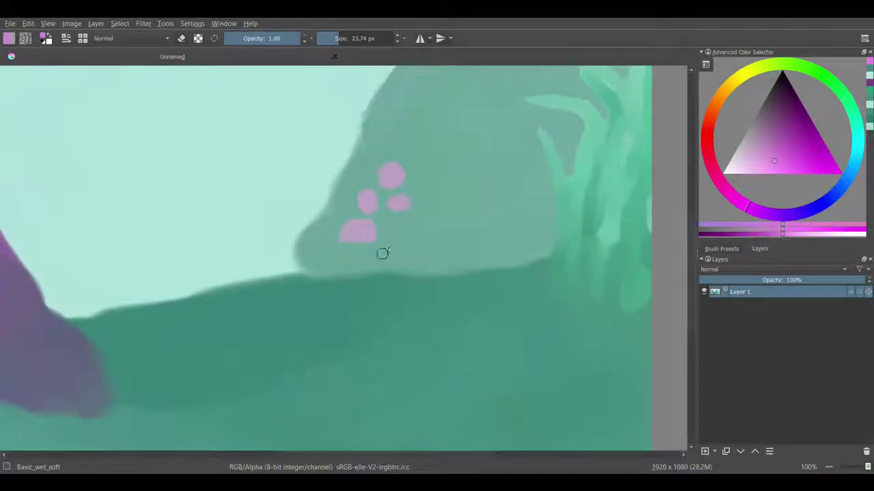
scroll(414, 223, "down", 1)
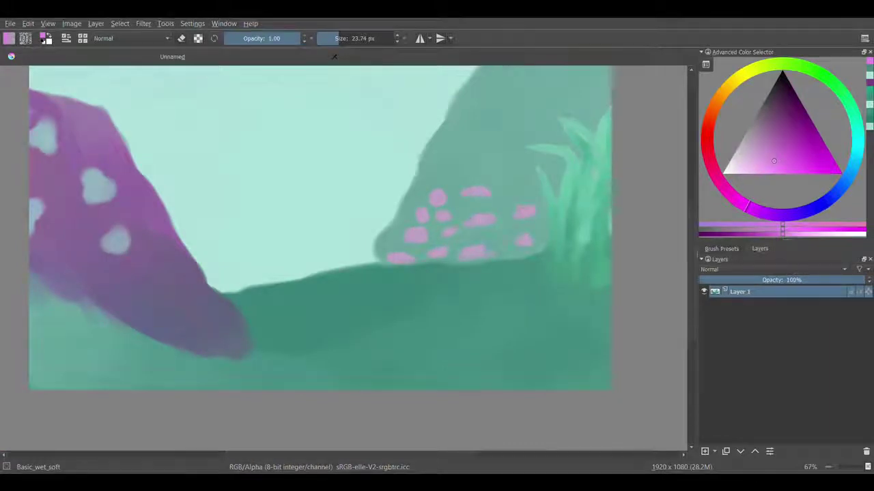
scroll(392, 233, "up", 2)
left_click(435, 288, "ctrl")
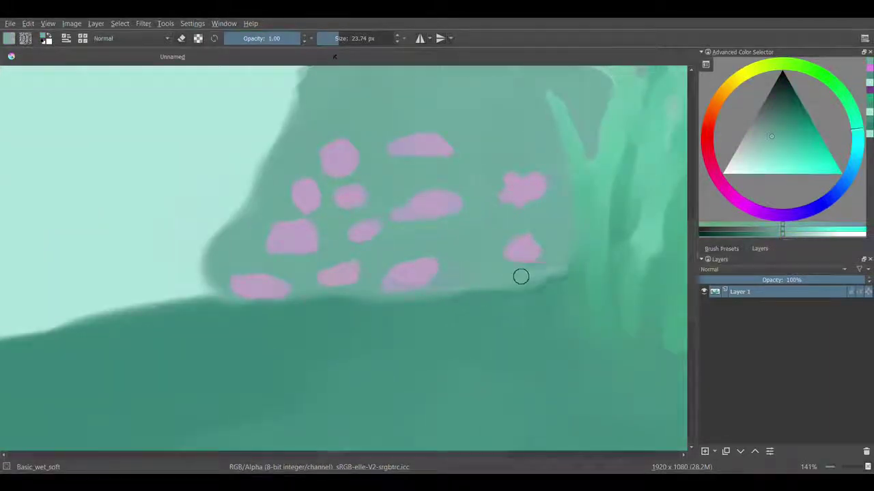
scroll(521, 277, "down", 3)
scroll(359, 323, "up", 2)
scroll(359, 323, "down", 1)
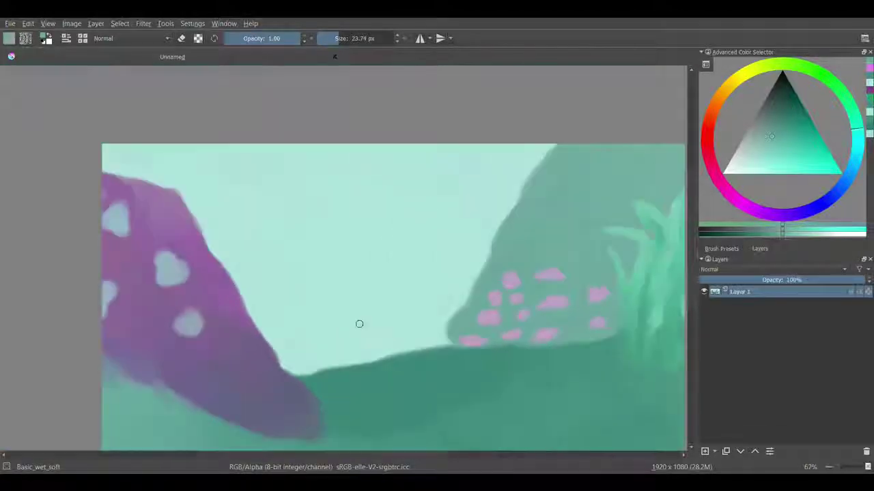
left_click(717, 92)
Step: Pick a muted red paint colour in the Advanced Color Selector
left_click(787, 171)
left_click(812, 157)
left_click(724, 89)
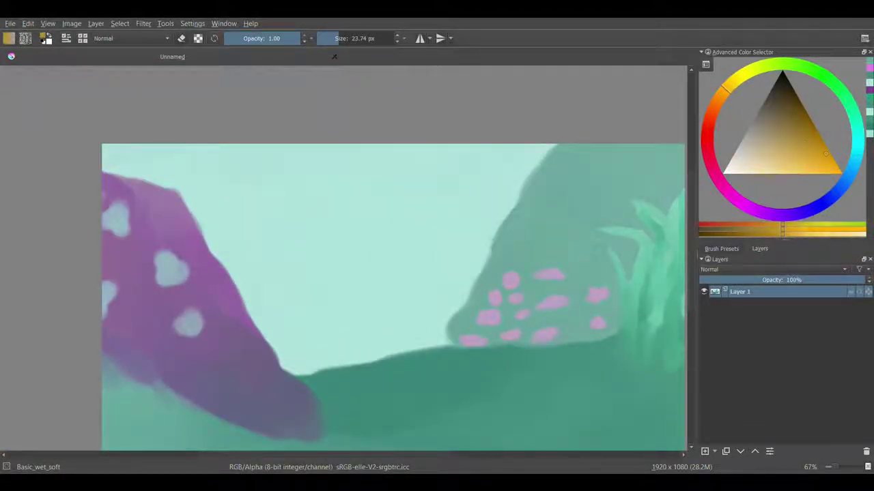
left_click(703, 126)
left_click(793, 133)
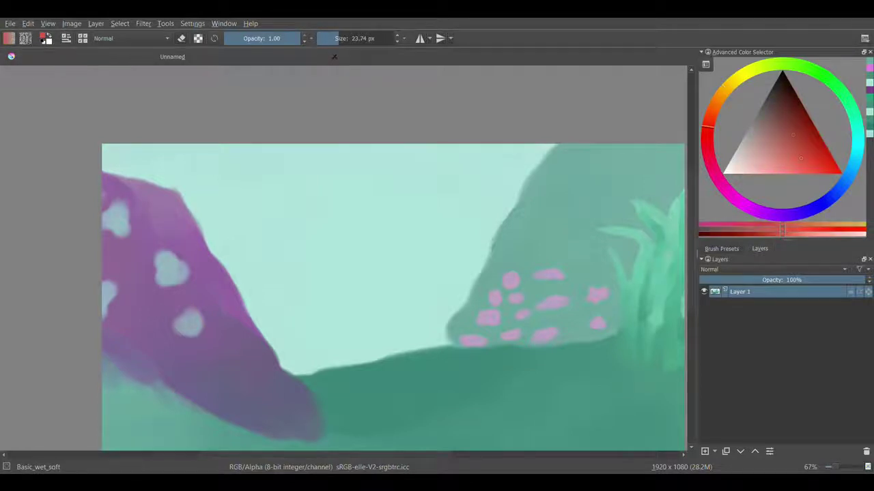
Step: Paint a five-legged reddish starfish on the foreground ground
scroll(437, 371, "up", 3)
left_click_drag(447, 325, 413, 409)
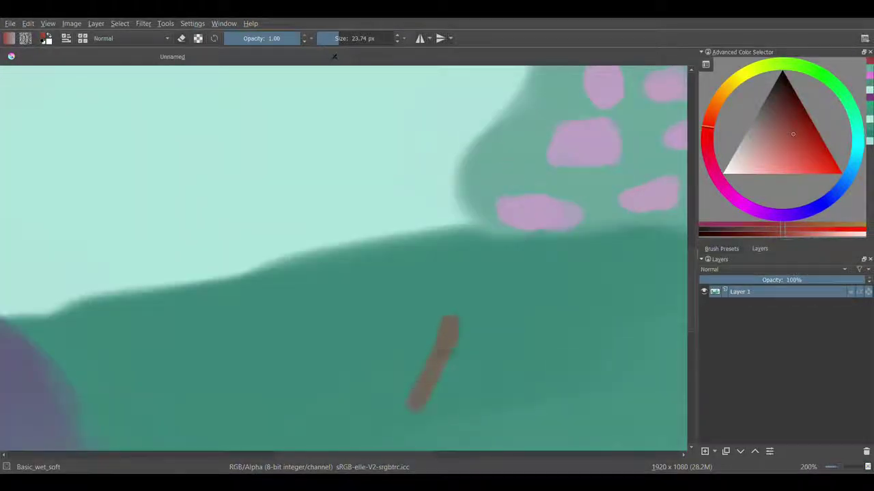
scroll(445, 164, "down", 5)
left_click_drag(408, 240, 301, 202)
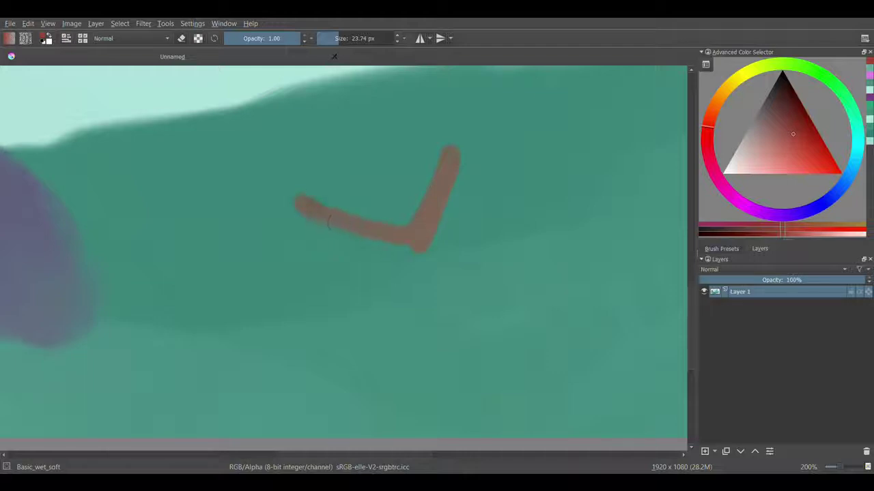
left_click_drag(415, 238, 539, 268)
mouse_move(406, 242)
left_mouse_down()
mouse_move(318, 301)
mouse_move(301, 328)
left_mouse_up()
left_click_drag(419, 244, 424, 343)
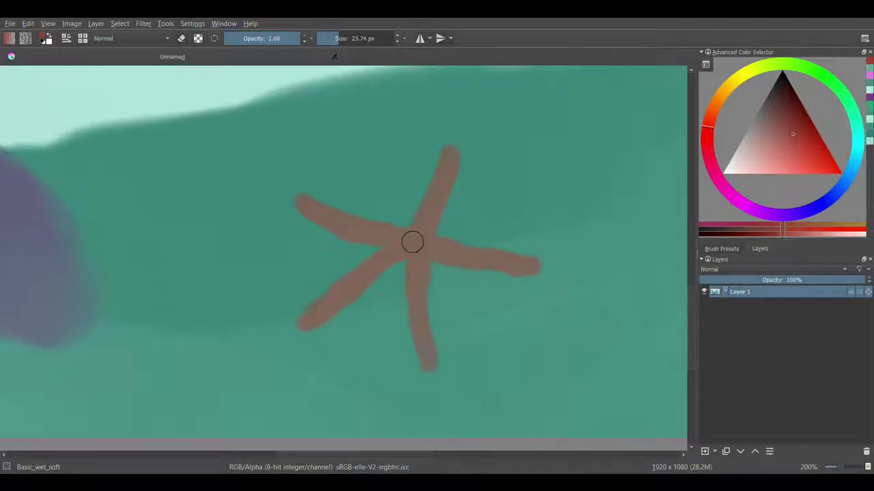
Step: Paint a second starfish atop the right mound, undoing stray strokes along the way
scroll(445, 243, "down", 5)
scroll(564, 102, "up", 3)
left_click_drag(562, 95, 549, 126)
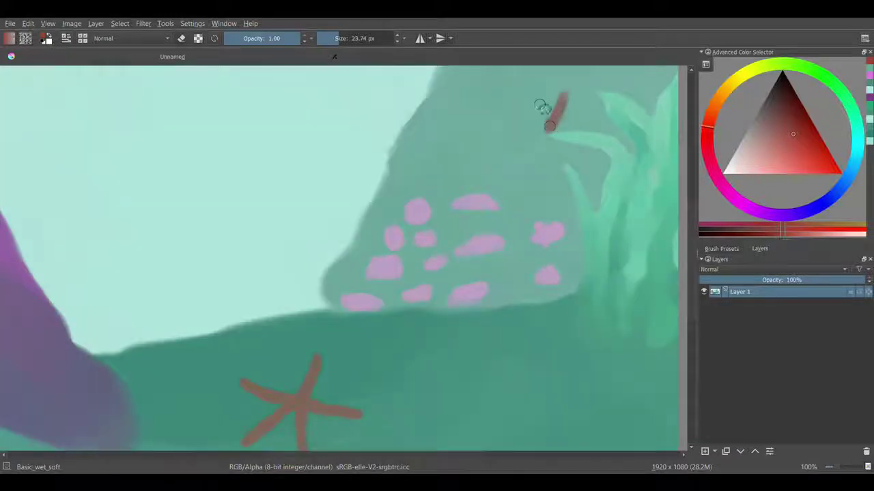
scroll(642, 205, "up", 2)
key("ctrl+z")
scroll(286, 92, "up", 4)
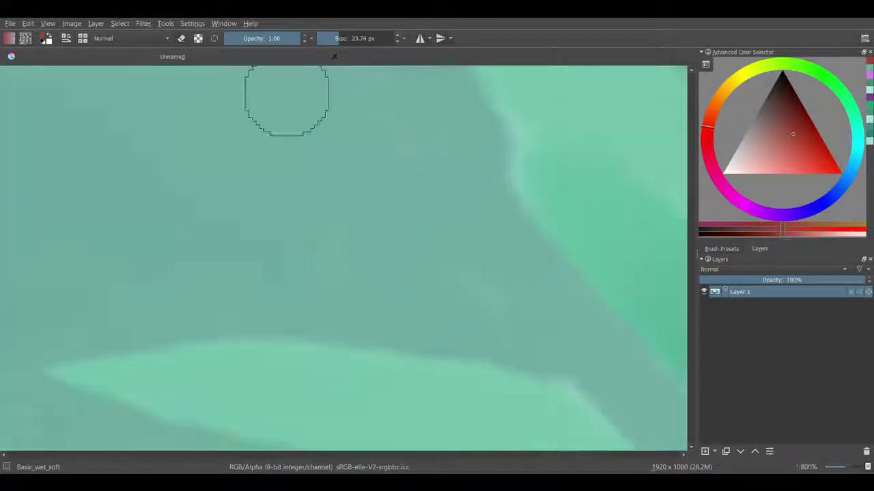
left_click_drag(380, 120, 294, 440)
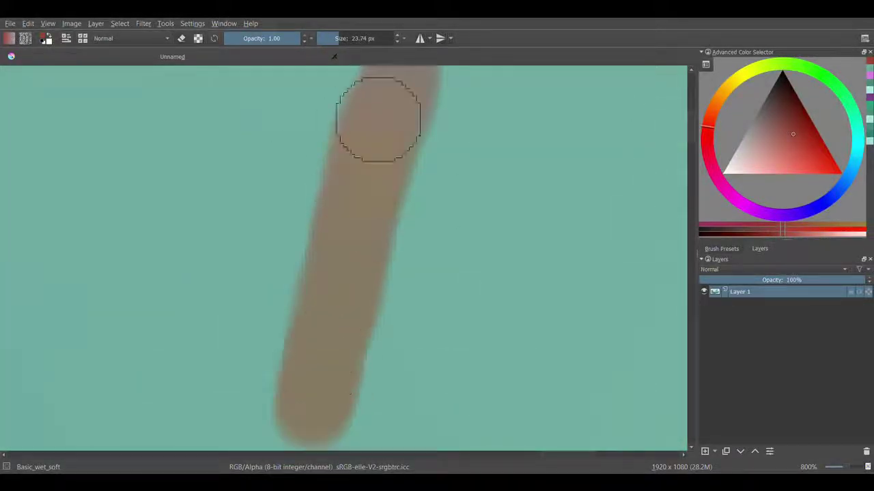
scroll(305, 158, "down", 2)
key("ctrl+z")
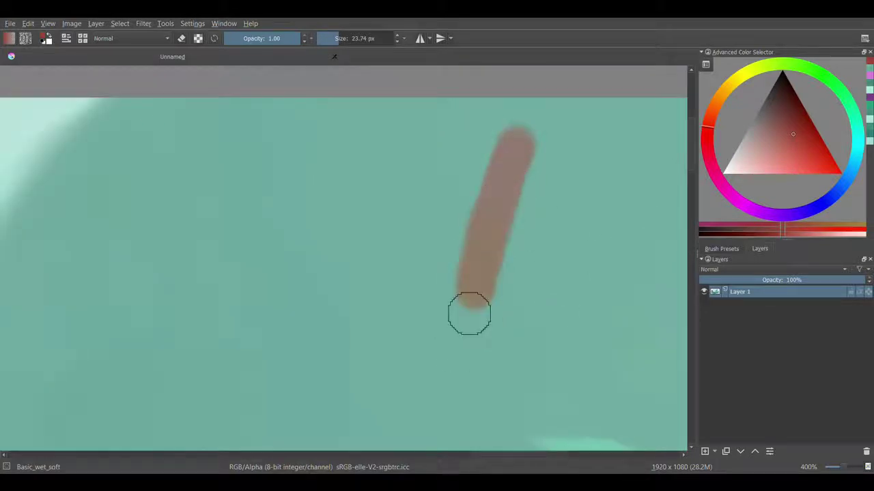
left_click_drag(468, 312, 403, 361)
left_click_drag(472, 286, 536, 423)
mouse_move(469, 268)
left_mouse_down()
mouse_move(313, 210)
mouse_move(634, 238)
mouse_move(474, 303)
mouse_move(481, 238)
mouse_move(515, 140)
left_mouse_up()
scroll(477, 205, "down", 2)
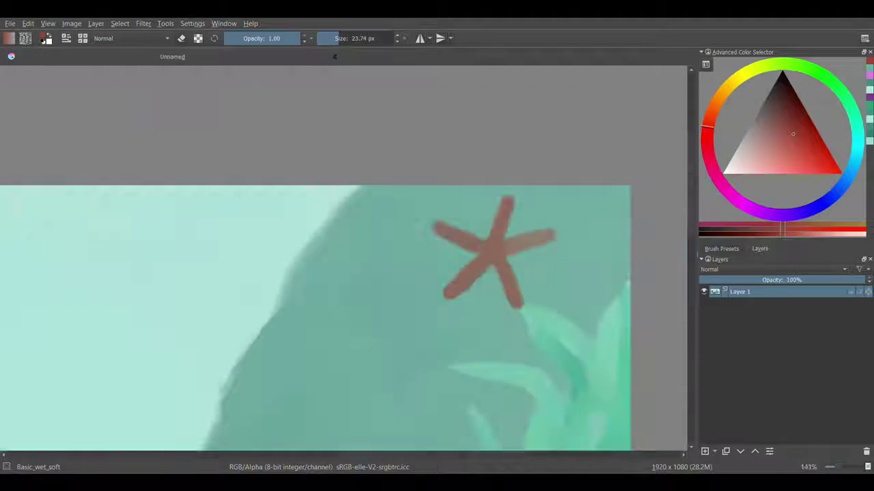
scroll(380, 361, "down", 2)
scroll(380, 361, "down", 2)
scroll(390, 215, "down", 3)
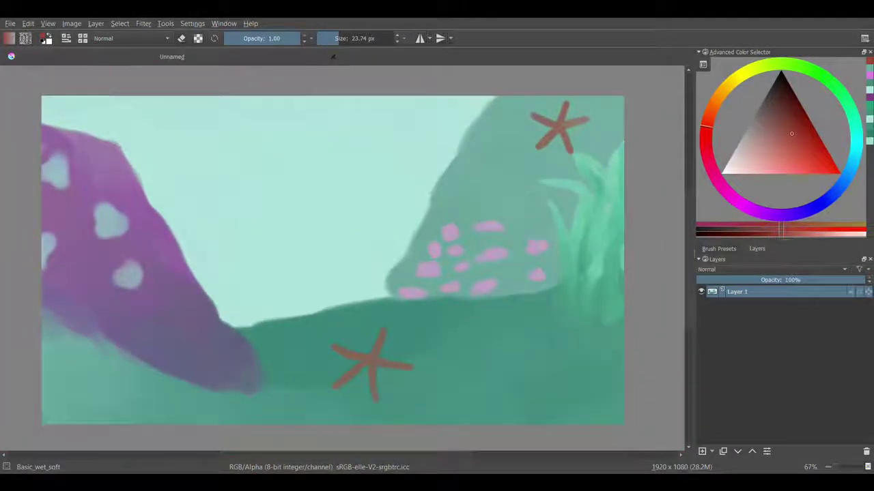
Step: Sample mid teal, paint a lighter streak across the ground, and switch the colour to purple
left_click(335, 370, "ctrl")
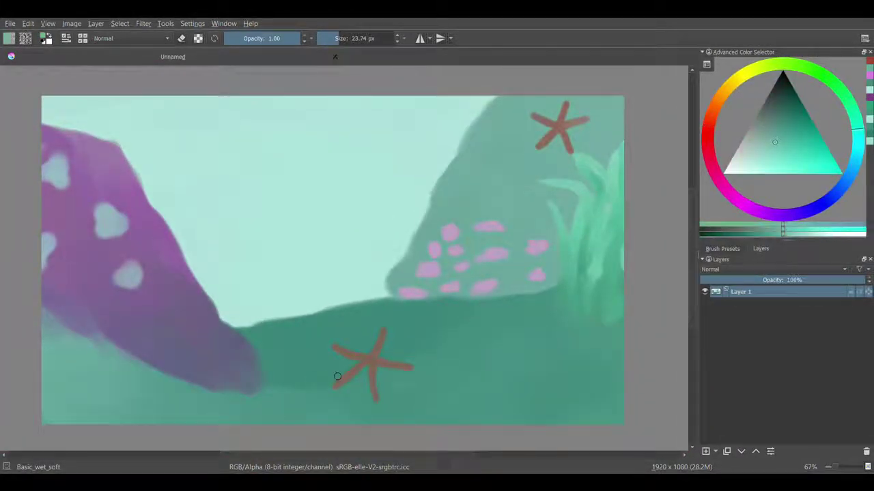
left_click_drag(394, 362, 498, 330)
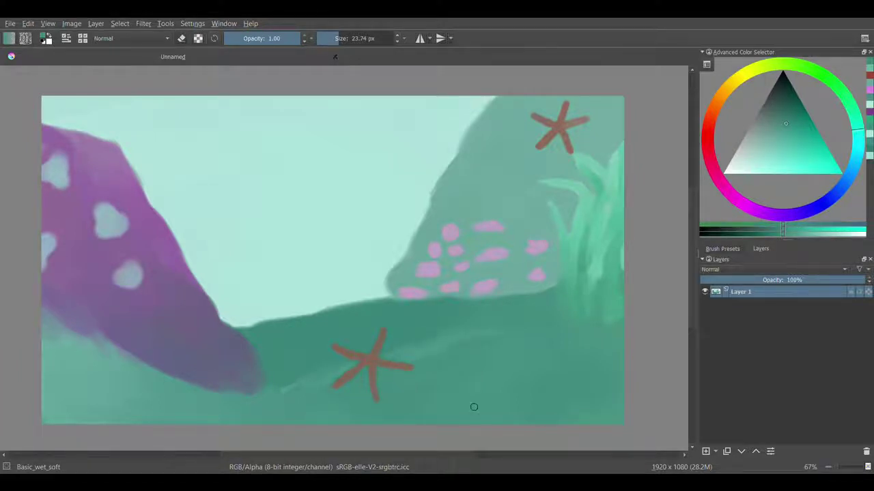
key("x")
left_click(769, 214)
left_click(796, 138)
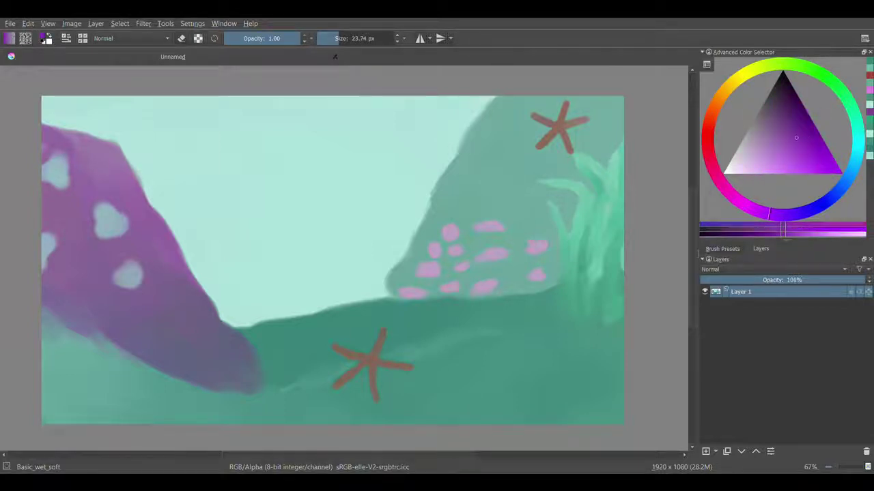
scroll(242, 162, "up", 2)
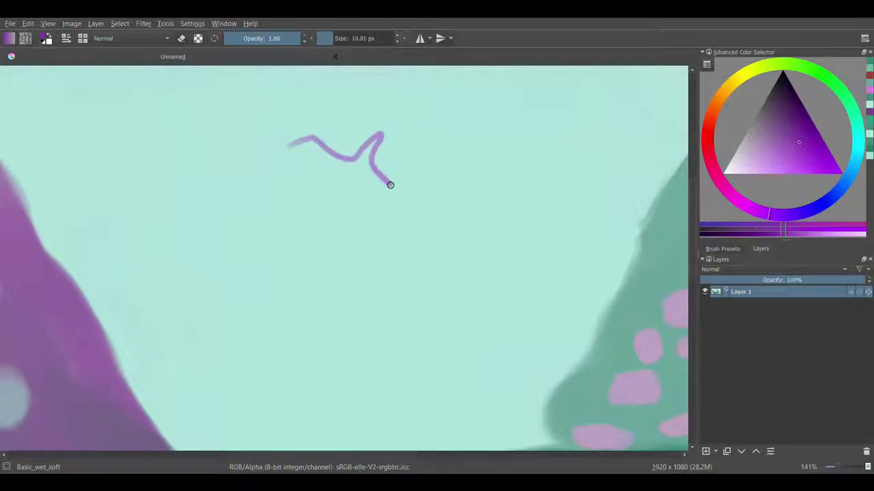
scroll(291, 164, "down", 2)
scroll(362, 129, "down", 1)
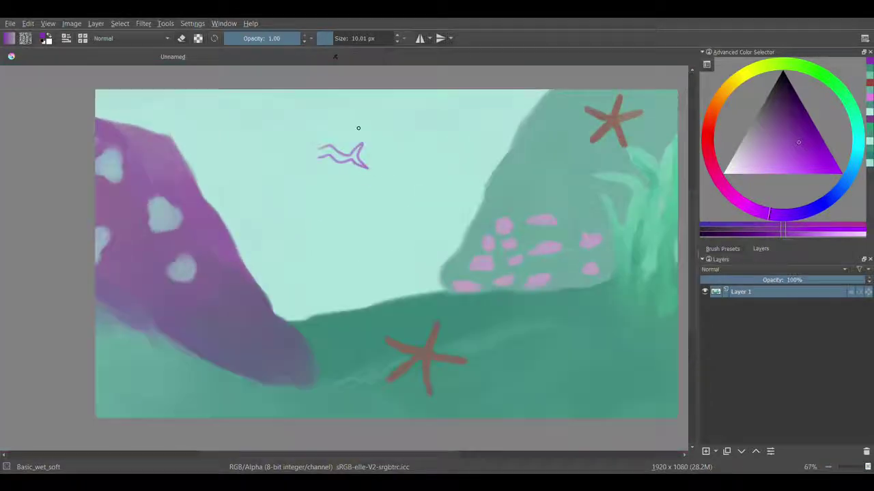
scroll(424, 105, "up", 3)
left_click_drag(242, 186, 353, 212)
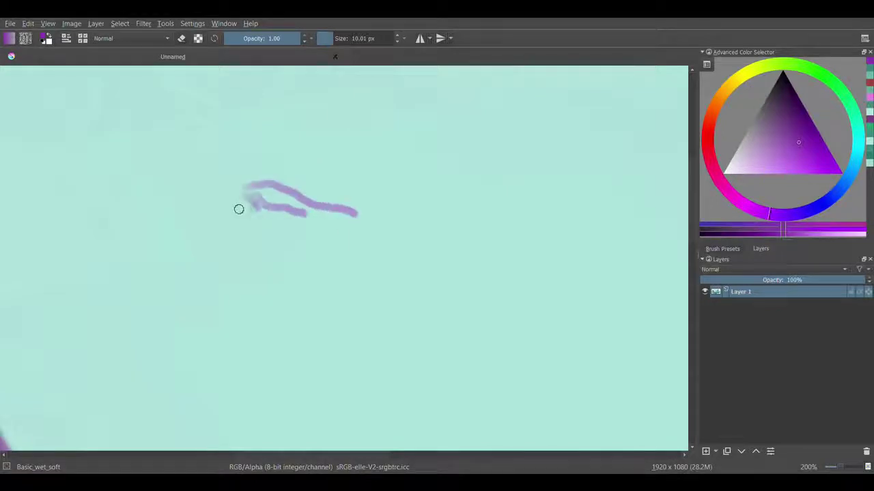
left_click_drag(236, 209, 312, 212)
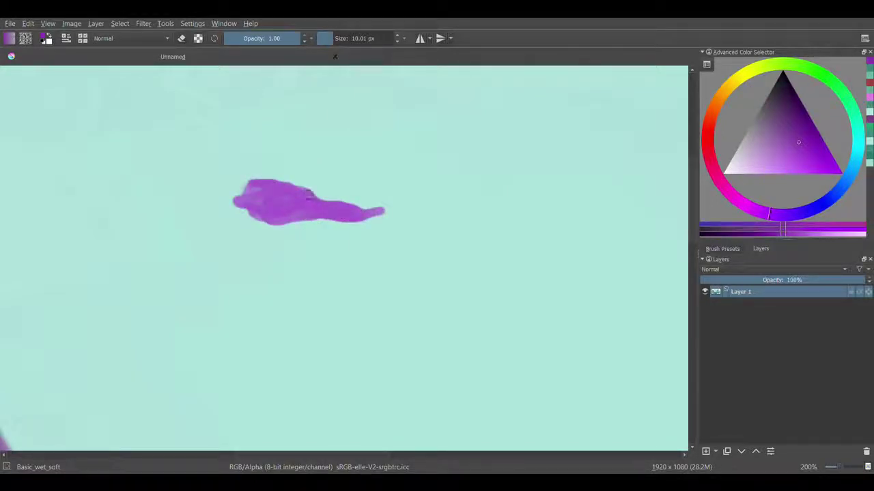
left_click(311, 198, "ctrl")
left_click_drag(334, 191, 243, 182)
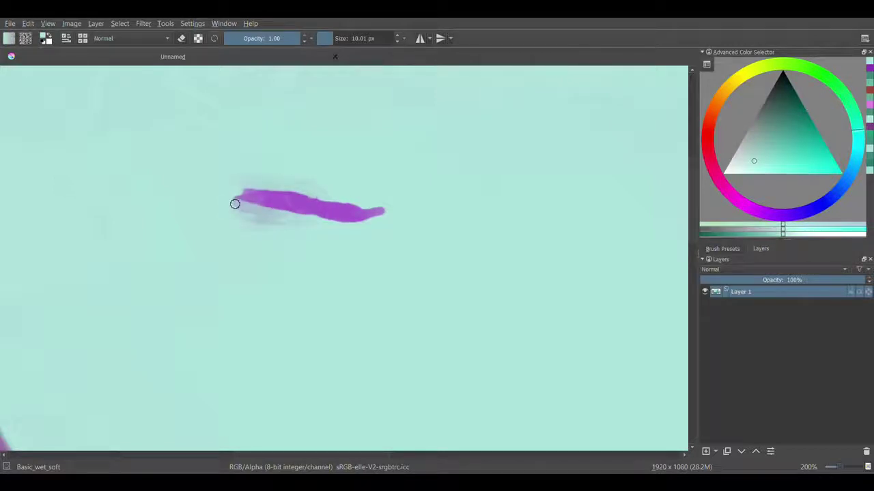
scroll(302, 177, "up", 3)
left_click(321, 287, "ctrl")
mouse_move(259, 292)
left_mouse_down()
mouse_move(111, 248)
mouse_move(349, 290)
left_mouse_up()
mouse_move(477, 290)
left_mouse_down()
mouse_move(350, 312)
mouse_move(273, 341)
left_mouse_up()
left_click(273, 341, "ctrl")
left_click(355, 314, "ctrl")
left_click_drag(355, 314, 299, 276)
scroll(341, 267, "down", 2)
scroll(350, 261, "down", 5)
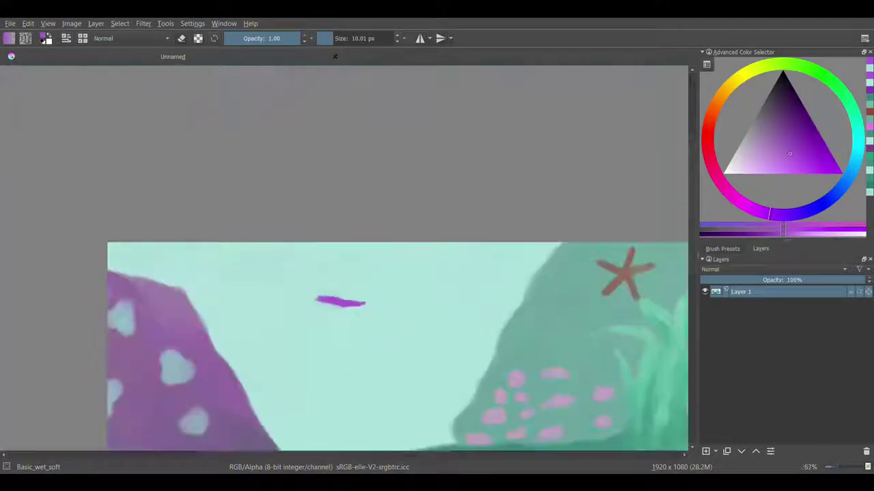
key("x")
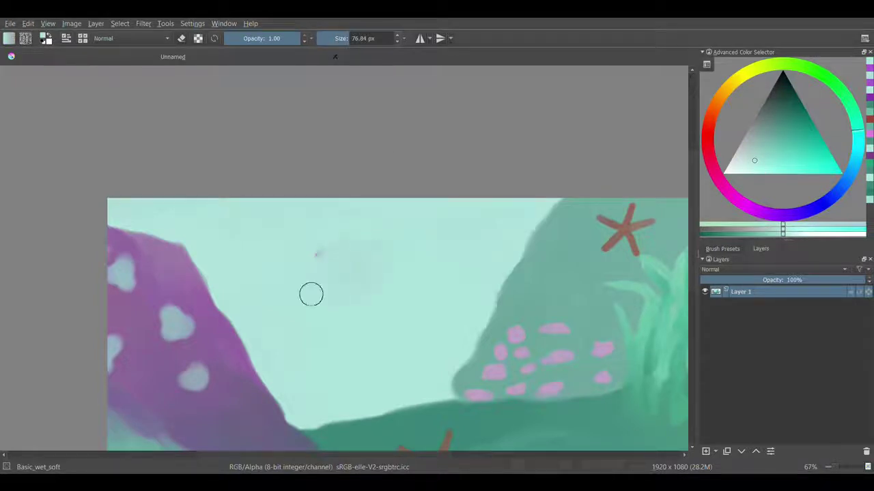
Step: Pick a light salmon-pink paint colour in the Advanced Color Selector
left_click(625, 228, "ctrl")
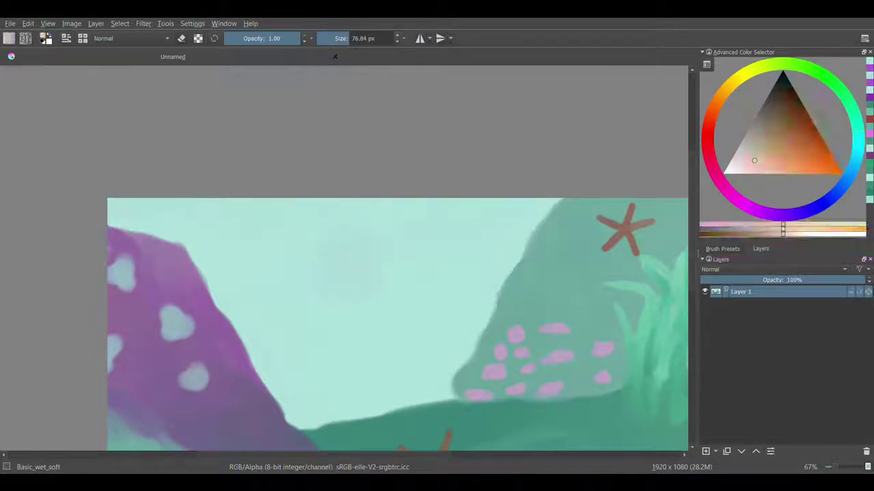
left_click(553, 330, "ctrl")
left_click(625, 228, "ctrl")
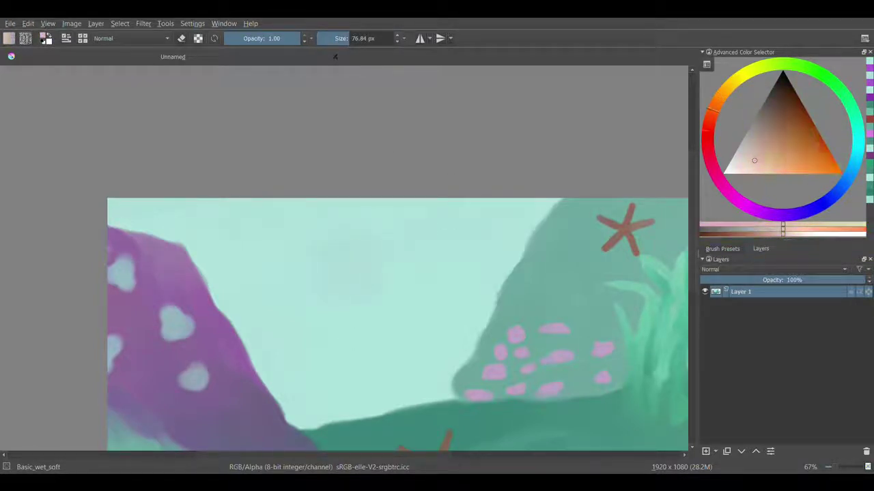
scroll(405, 316, "up", 3)
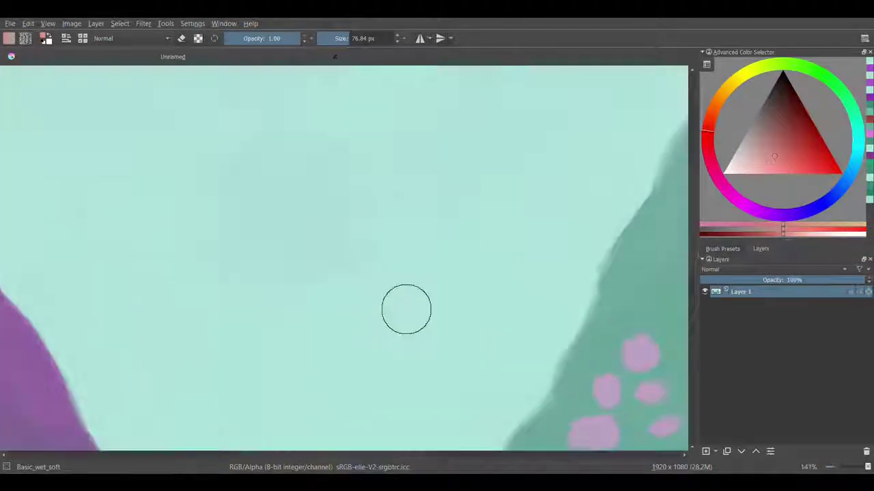
scroll(376, 240, "down", 1)
Step: Paint the curved pink whale-tail fluke in the sky, then sample the background teal
left_click_drag(362, 304, 394, 300)
scroll(405, 288, "down", 3)
scroll(421, 316, "up", 3)
scroll(421, 316, "up", 2)
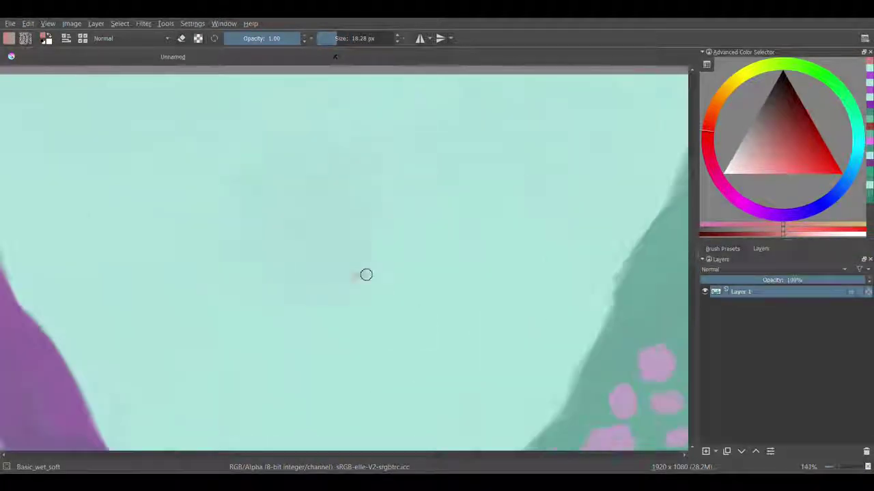
left_click_drag(351, 277, 422, 244)
left_click_drag(361, 283, 419, 237)
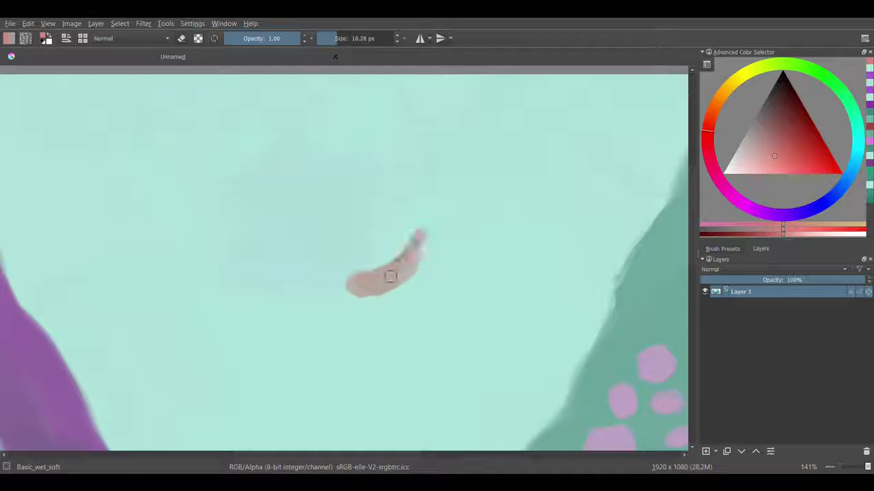
mouse_move(337, 274)
left_mouse_down()
mouse_move(255, 260)
mouse_move(324, 289)
left_mouse_up()
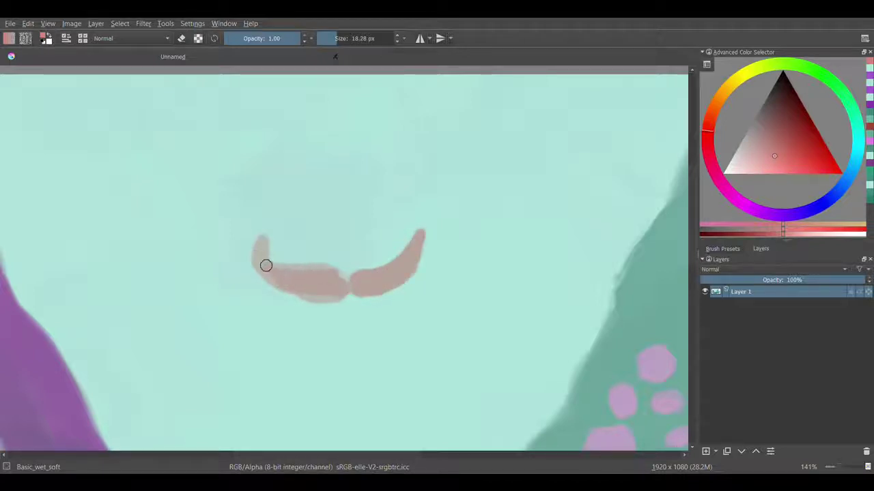
mouse_move(332, 269)
left_mouse_down()
mouse_move(305, 271)
mouse_move(218, 243)
mouse_move(261, 235)
mouse_move(180, 244)
left_mouse_up()
left_click(416, 285, "ctrl")
scroll(383, 276, "up", 2)
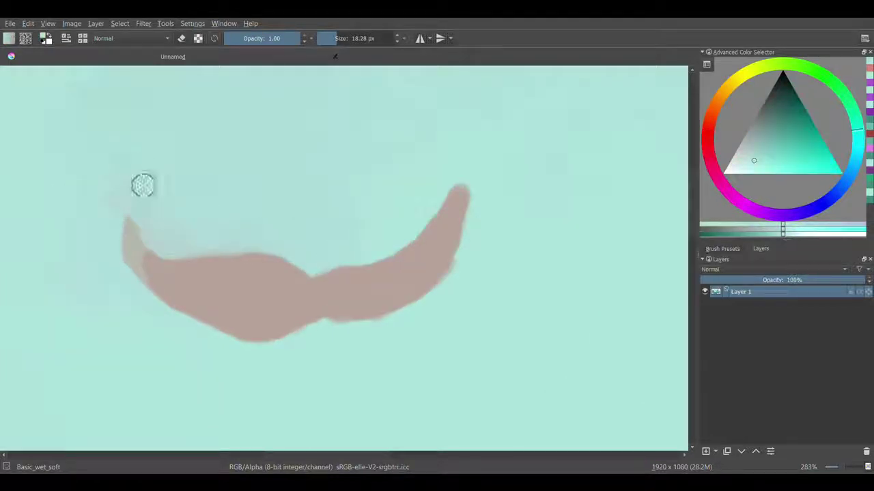
Step: Soften the fluke's top edge and left arm with a lighter cyan paint
left_click(80, 208, "ctrl")
left_click_drag(178, 225, 259, 226)
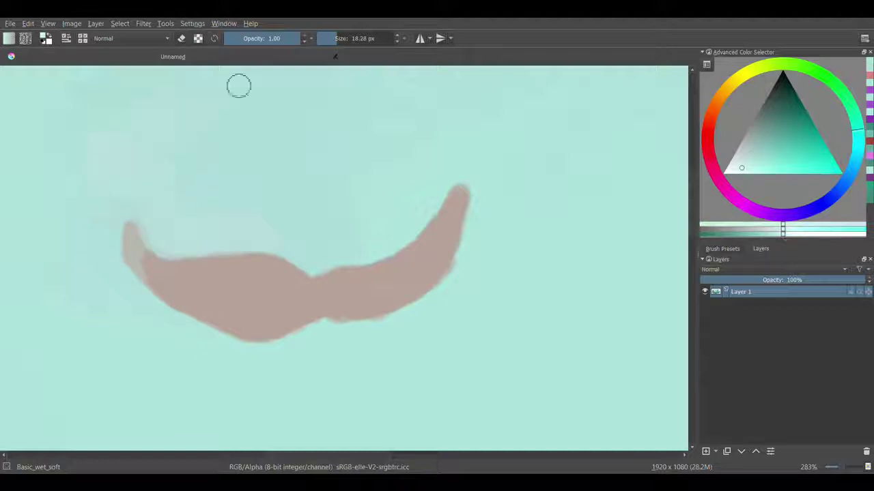
left_click_drag(142, 222, 307, 263)
left_click(308, 234, "ctrl")
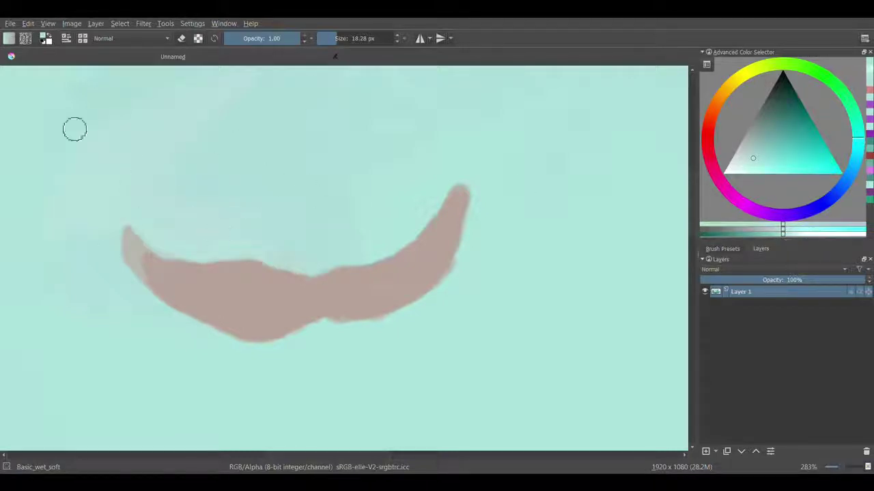
left_click(644, 166, "ctrl")
left_click(228, 219, "ctrl")
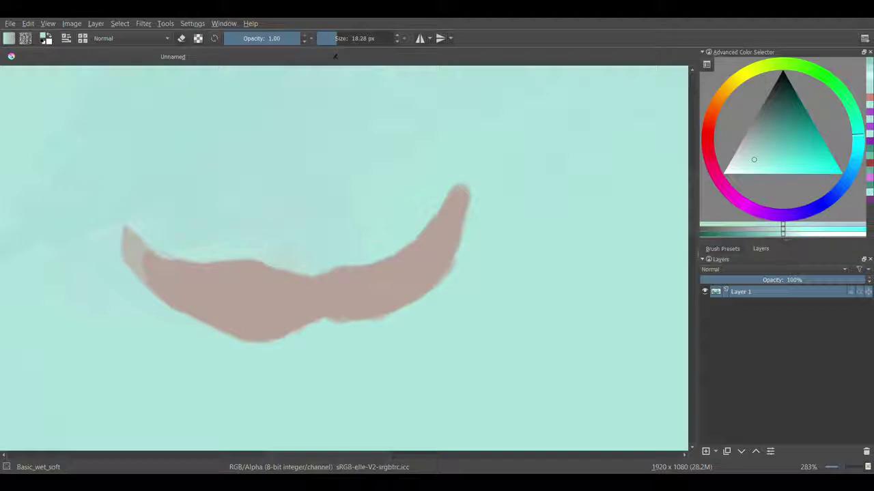
scroll(287, 168, "down", 1)
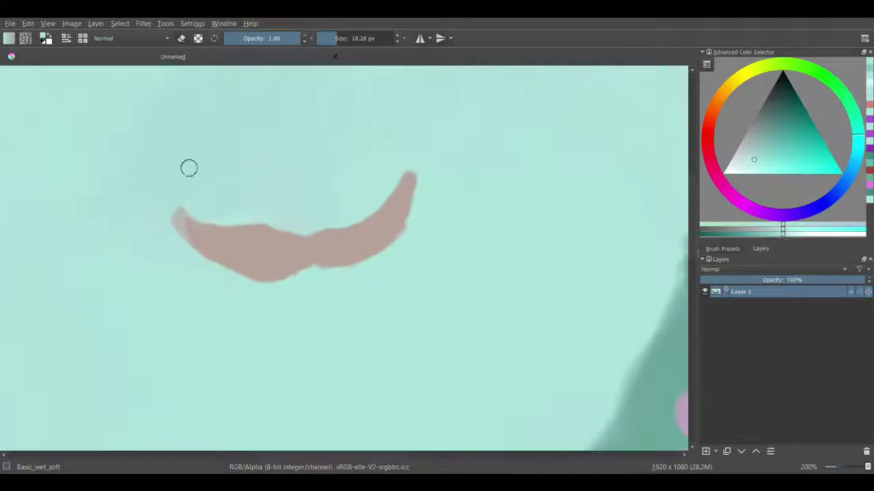
scroll(189, 168, "up", 2)
left_click_drag(284, 256, 213, 250)
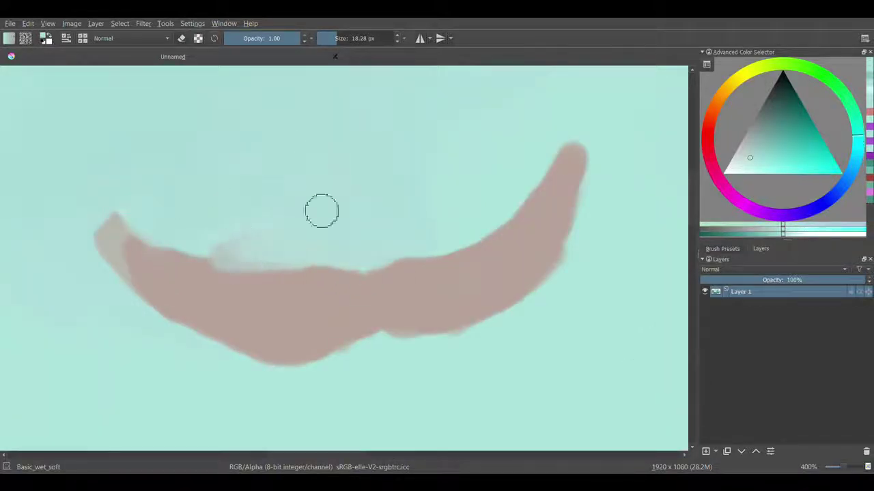
mouse_move(75, 235)
left_mouse_down()
mouse_move(250, 275)
mouse_move(138, 220)
left_mouse_up()
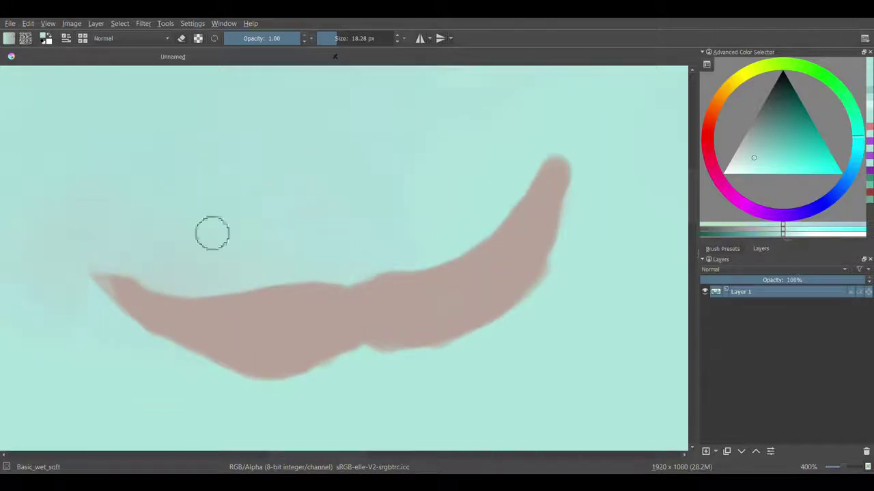
Step: Smooth the fluke's lower edge with its sampled pinkish-brown
left_click_drag(180, 293, 238, 266)
left_click(238, 265, "ctrl")
left_click_drag(346, 341, 485, 320)
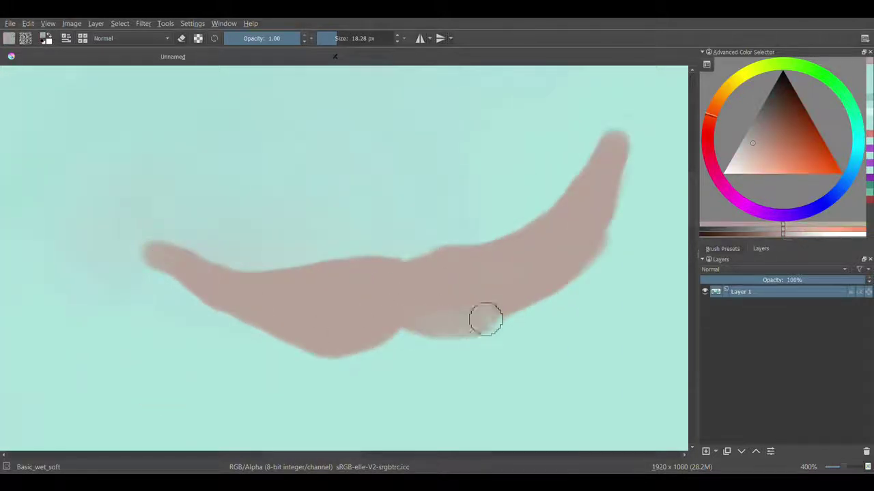
Step: Trim the top edges of the fluke's left and right tips with teal water colour
left_click(203, 339, "ctrl")
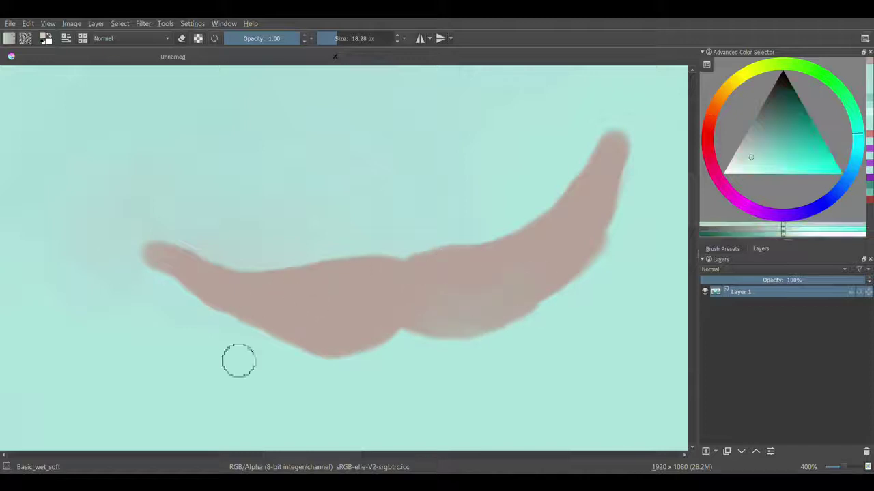
left_click_drag(115, 215, 296, 232)
left_click_drag(617, 136, 494, 198)
scroll(552, 234, "down", 1)
scroll(525, 238, "down", 4)
left_click_drag(512, 242, 378, 242)
scroll(571, 234, "up", 1)
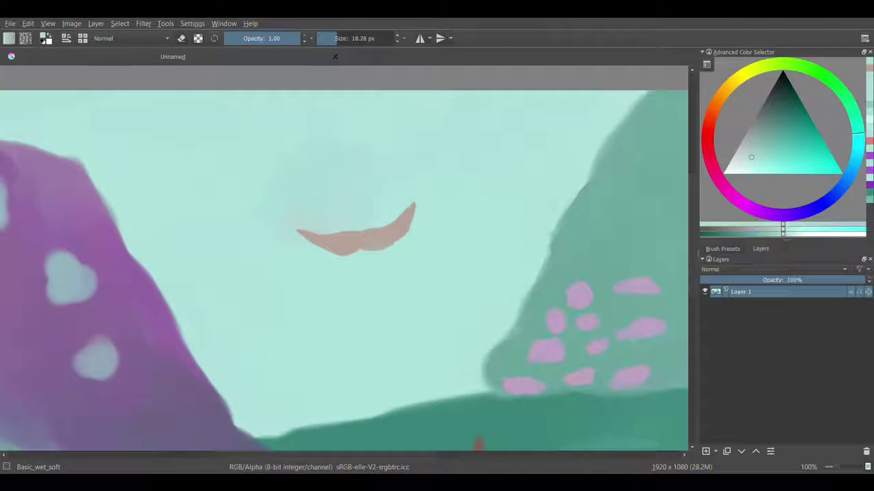
Step: Paint two brown strokes below the fluke using its sampled brown
left_click(346, 244, "ctrl")
scroll(341, 301, "up", 2)
left_click_drag(371, 230, 341, 400)
left_click_drag(378, 230, 448, 384)
scroll(497, 312, "down", 2)
scroll(357, 193, "up", 2)
scroll(405, 437, "down", 1)
scroll(405, 437, "down", 2)
scroll(399, 203, "up", 2)
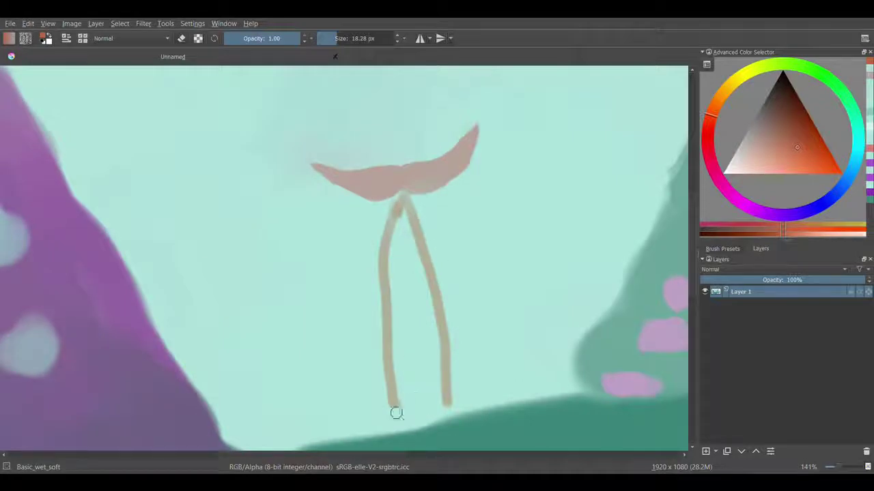
Step: Darken the stalk, add a bottom blob, then undo two unwanted brown strokes
mouse_move(422, 389)
left_mouse_down()
mouse_move(403, 228)
mouse_move(415, 279)
left_mouse_up()
scroll(416, 279, "up", 4)
mouse_move(403, 341)
left_mouse_down()
mouse_move(381, 357)
mouse_move(462, 343)
mouse_move(351, 434)
left_mouse_up()
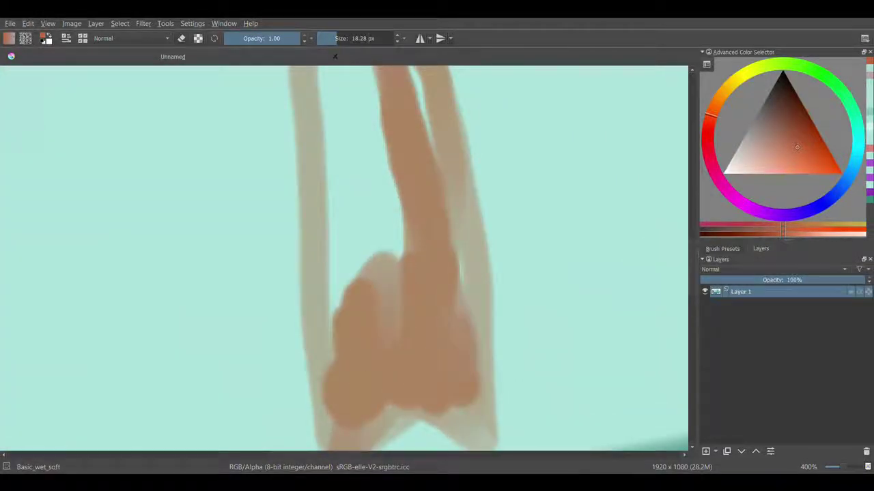
scroll(269, 353, "up", 2)
mouse_move(269, 353)
left_mouse_down()
mouse_move(426, 263)
mouse_move(264, 347)
mouse_move(266, 246)
mouse_move(439, 345)
left_mouse_up()
key("ctrl+z")
key("ctrl+z")
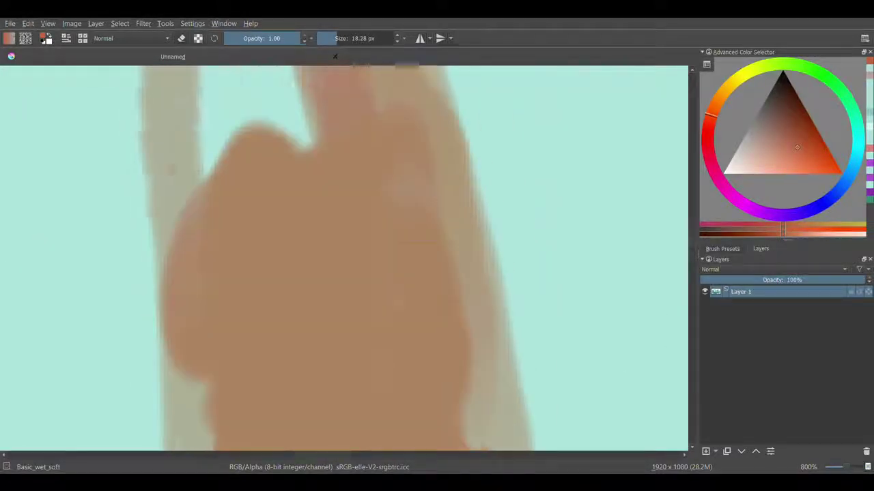
key("ctrl+z")
key("ctrl+z")
Step: Repaint the narrow brown stalk, filling its left and right edges and covering the grey patch
mouse_move(299, 273)
left_mouse_down()
mouse_move(293, 353)
mouse_move(191, 275)
mouse_move(378, 361)
mouse_move(342, 157)
left_mouse_up()
mouse_move(232, 410)
left_mouse_down()
mouse_move(257, 214)
mouse_move(307, 419)
mouse_move(313, 259)
mouse_move(380, 433)
left_mouse_up()
scroll(380, 433, "down", 5)
mouse_move(157, 75)
left_mouse_down()
mouse_move(172, 169)
mouse_move(430, 263)
left_mouse_up()
scroll(430, 262, "down", 3)
scroll(629, 236, "down", 1)
scroll(669, 314, "up", 3)
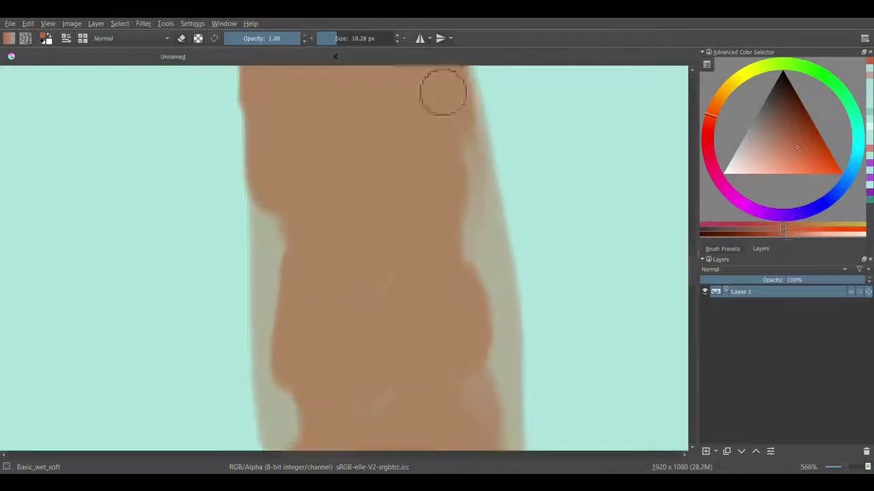
left_click_drag(442, 89, 491, 423)
mouse_move(287, 437)
left_mouse_down()
mouse_move(253, 238)
mouse_move(302, 419)
left_mouse_up()
left_click_drag(519, 437, 471, 205)
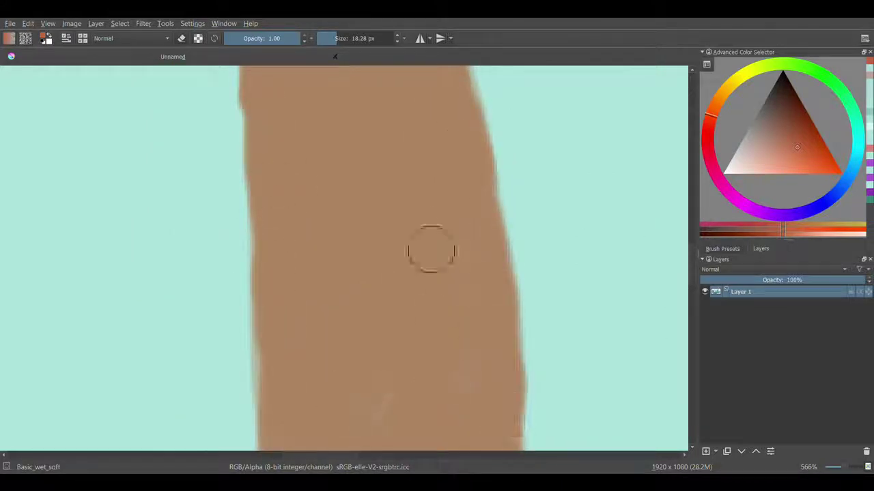
Step: Shape the stalk's base into two brown lobes, filling the pale notch
scroll(276, 345, "down", 3)
left_click_drag(449, 425, 464, 382)
scroll(659, 298, "up", 3)
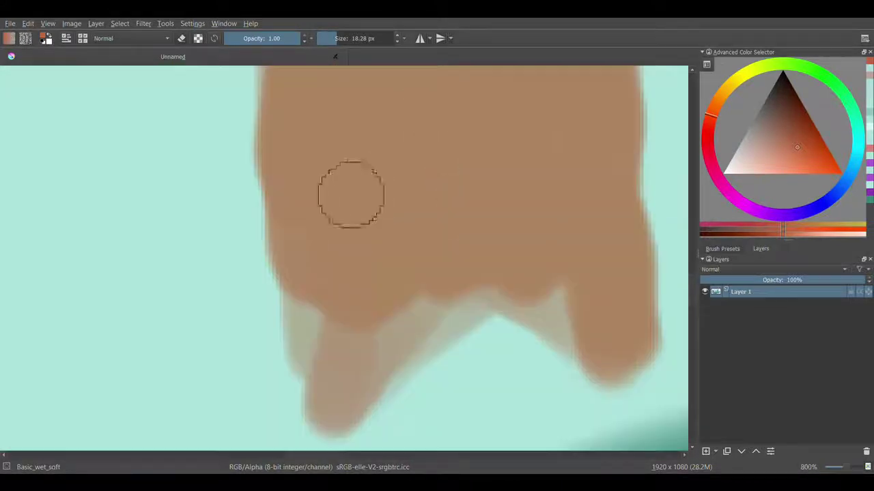
left_click_drag(351, 191, 342, 420)
scroll(443, 271, "down", 1)
left_click_drag(451, 341, 522, 238)
mouse_move(355, 423)
left_mouse_down()
mouse_move(503, 288)
mouse_move(614, 366)
left_mouse_up()
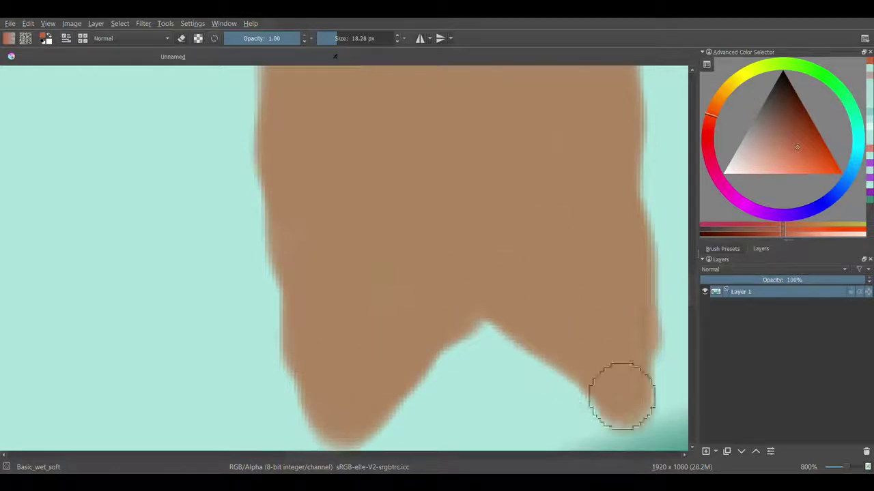
scroll(614, 366, "down", 2)
scroll(344, 258, "down", 1)
Step: Narrow the stalk's upper-left and right edges with sampled teal
left_click(286, 180, "ctrl")
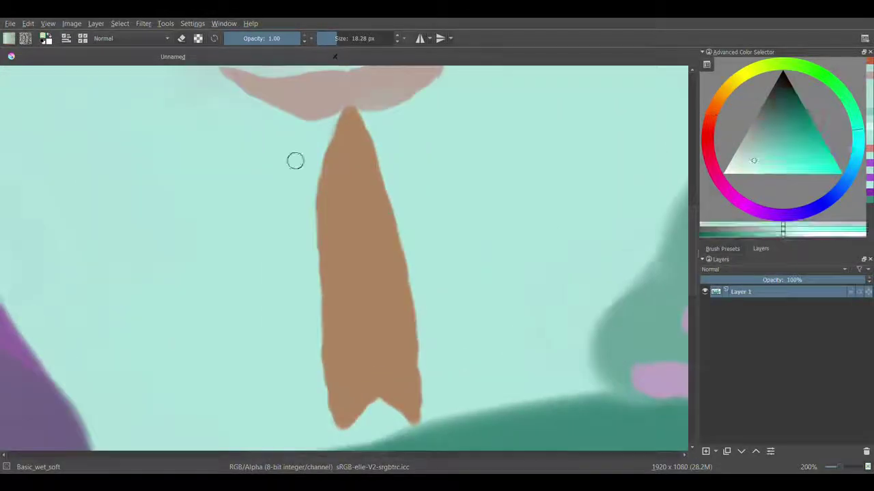
left_click_drag(321, 135, 285, 302)
left_click_drag(294, 380, 297, 163)
left_click_drag(300, 228, 331, 133)
mouse_move(399, 140)
left_mouse_down()
mouse_move(439, 343)
mouse_move(414, 207)
mouse_move(389, 141)
left_mouse_up()
scroll(412, 155, "up", 1)
Step: Touch up the stalk's top edge in brown and trim its left edge with teal
left_click(331, 136, "ctrl")
mouse_move(321, 95)
left_mouse_down()
mouse_move(335, 168)
mouse_move(318, 383)
mouse_move(320, 188)
left_mouse_up()
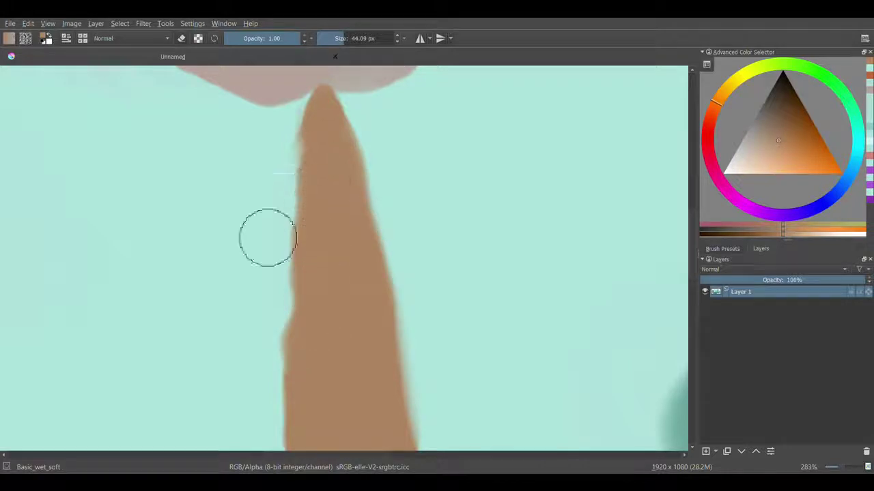
left_click(264, 182, "ctrl")
left_click_drag(263, 182, 267, 417)
left_click(312, 406, "ctrl")
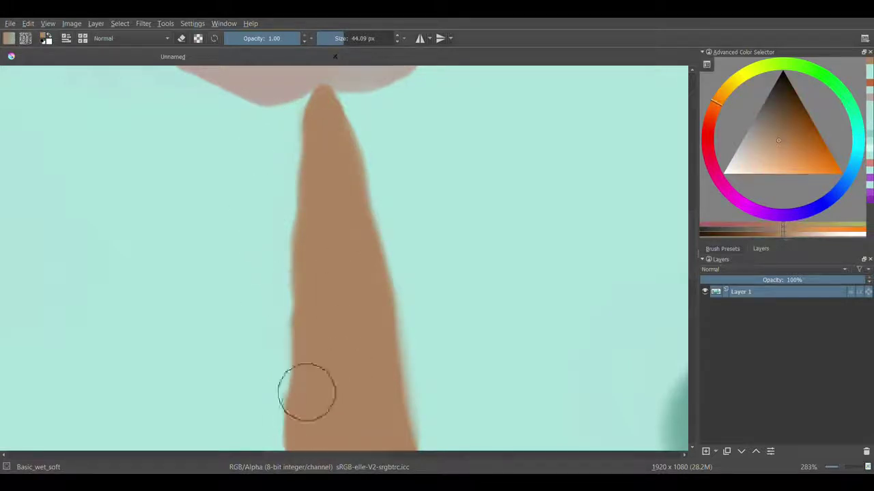
Step: Shift the paint toward a reddish pink and dab rounded shapes at the stalk's base
key("k")
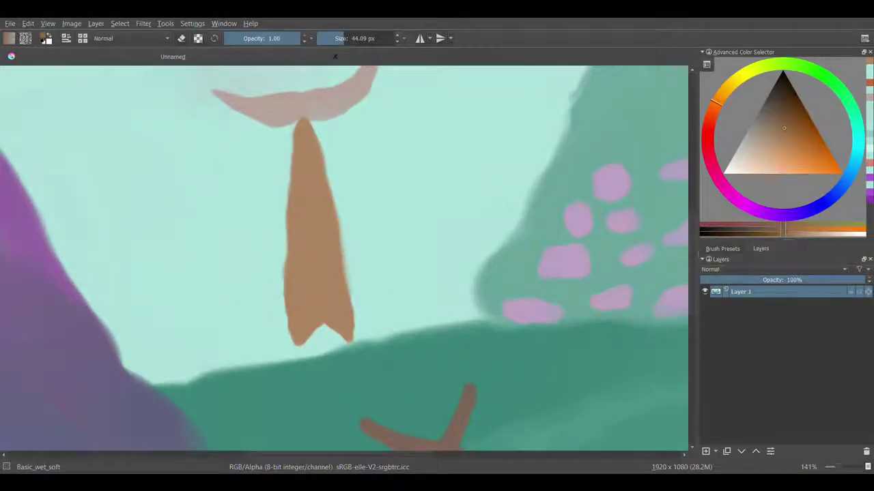
key("l")
key("u")
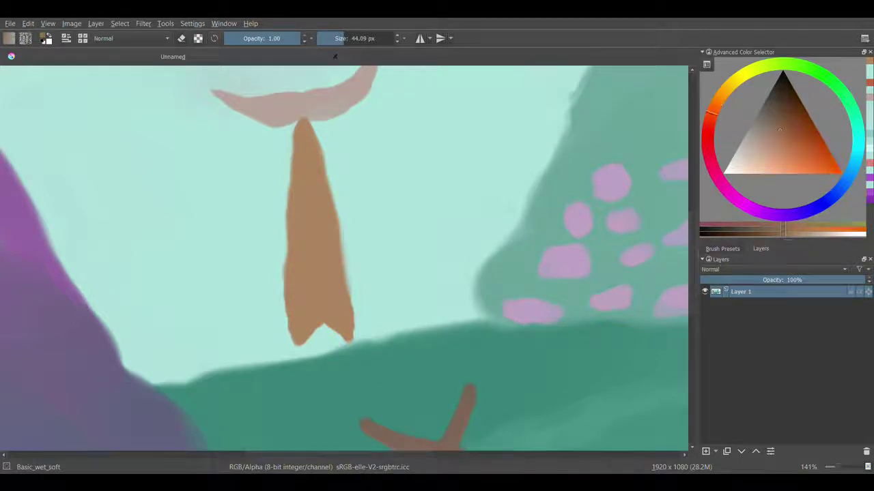
scroll(328, 353, "up", 2)
scroll(314, 342, "up", 2)
mouse_move(311, 321)
left_mouse_down()
mouse_move(321, 290)
mouse_move(388, 265)
left_mouse_up()
mouse_move(204, 345)
left_mouse_down()
mouse_move(219, 357)
mouse_move(205, 343)
mouse_move(306, 255)
mouse_move(350, 350)
mouse_move(345, 288)
left_mouse_up()
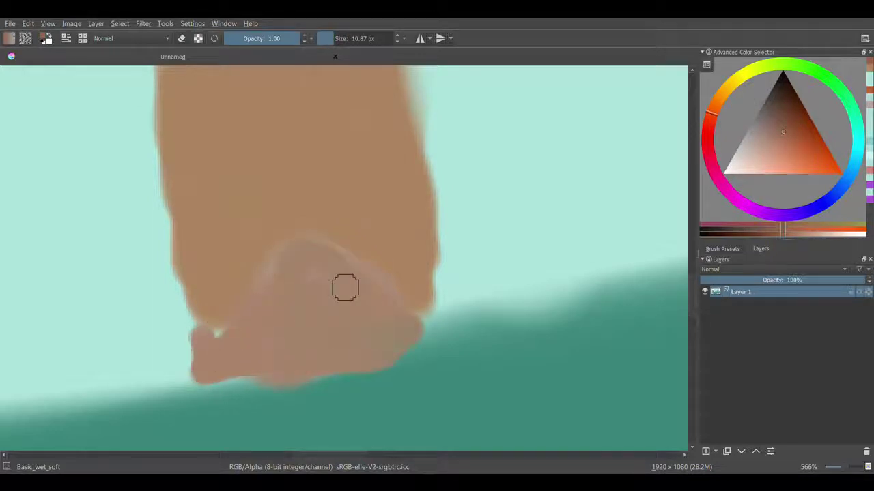
Step: Smooth the stalk's left, right and bottom edges with a lighter orange-brown
left_click(211, 312, "ctrl")
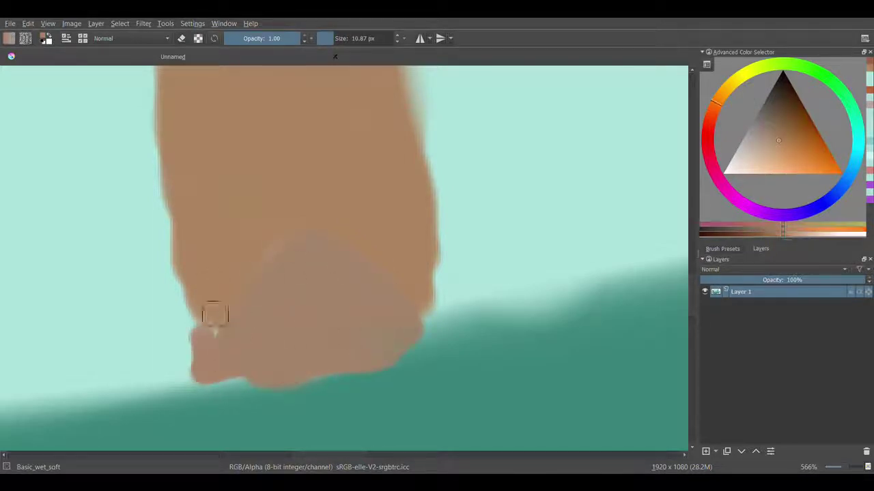
left_click_drag(202, 270, 193, 382)
left_click_drag(430, 226, 434, 273)
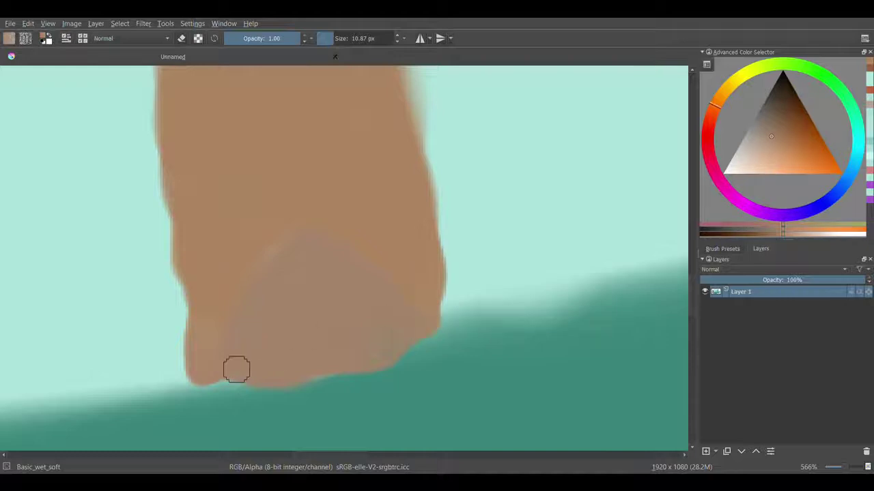
mouse_move(223, 360)
left_mouse_down()
mouse_move(307, 379)
mouse_move(261, 377)
left_mouse_up()
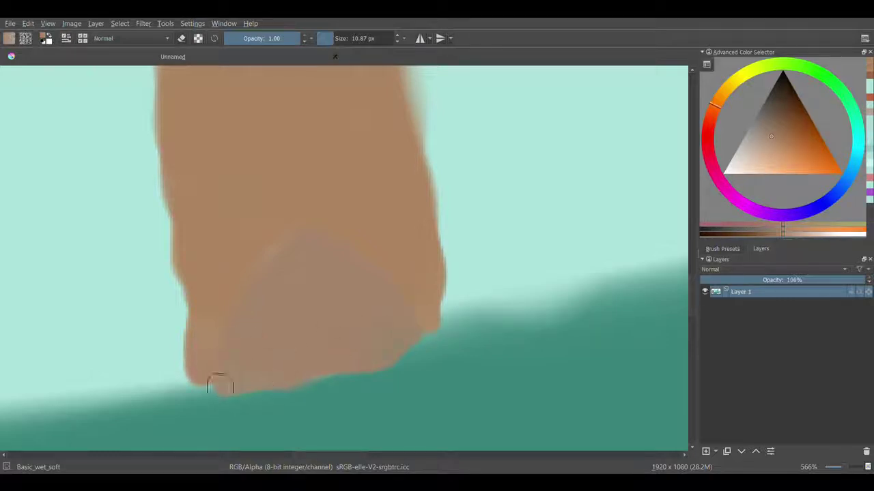
scroll(356, 291, "down", 8)
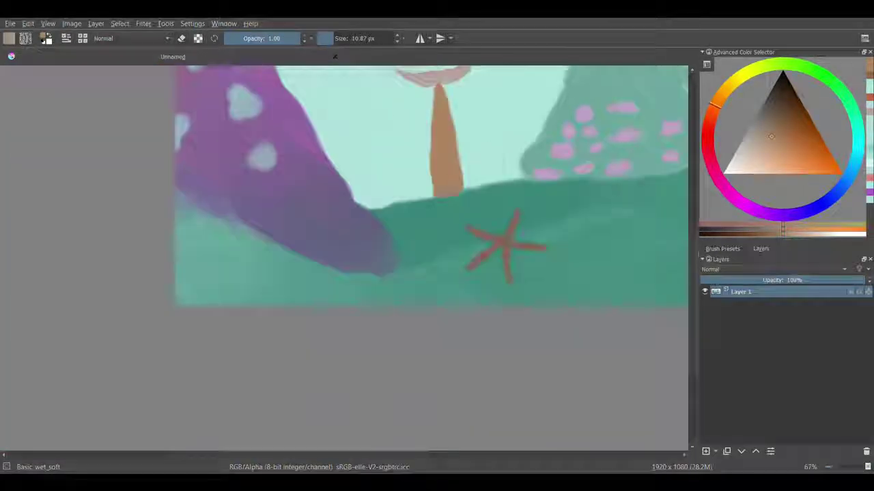
scroll(355, 291, "up", 2)
scroll(389, 266, "up", 5)
Step: Paint a pale pink stroke across the stalk's base
mouse_move(416, 205)
left_mouse_down()
mouse_move(435, 168)
mouse_move(470, 198)
mouse_move(488, 183)
mouse_move(417, 210)
left_mouse_up()
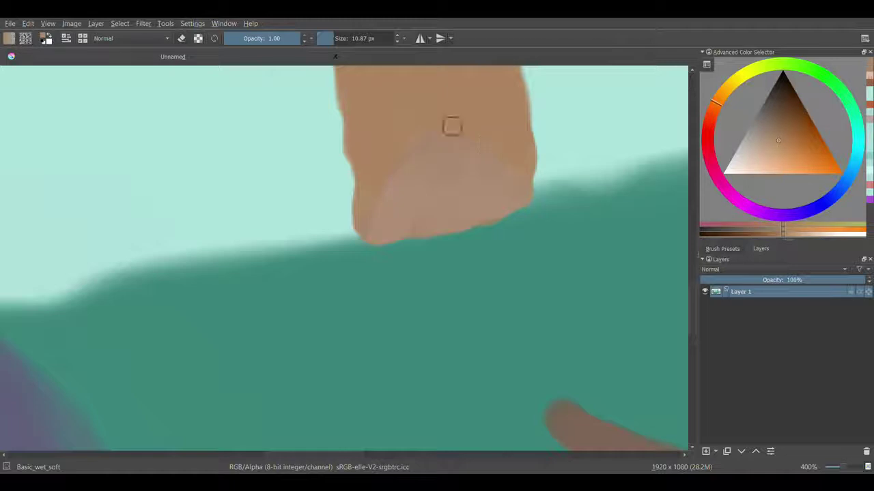
left_click(420, 197, "ctrl")
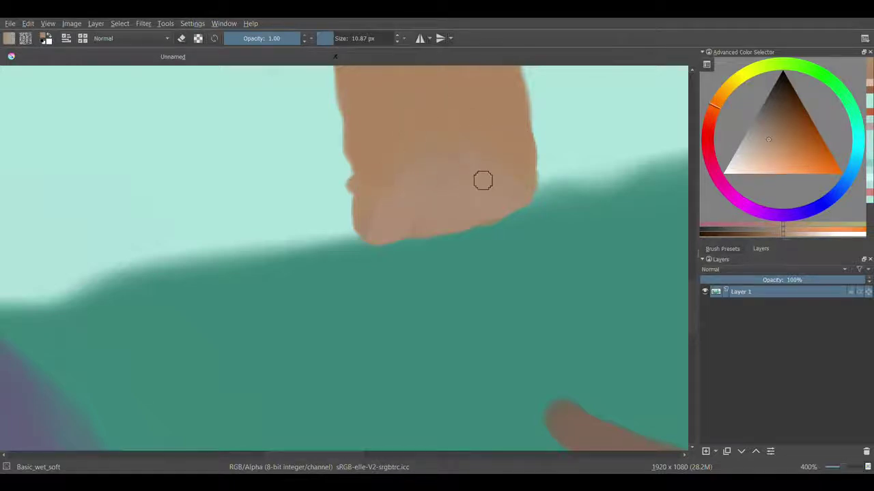
scroll(566, 189, "up", 3)
scroll(565, 189, "up", 2)
mouse_move(157, 300)
left_mouse_down()
mouse_move(262, 151)
mouse_move(540, 234)
mouse_move(260, 225)
mouse_move(130, 337)
mouse_move(464, 255)
mouse_move(127, 347)
mouse_move(499, 262)
left_mouse_up()
Step: Paint ground teal over the stalk's lower-right edge and blend it along the ground line
left_click(478, 328, "ctrl")
mouse_move(477, 328)
left_mouse_down()
mouse_move(287, 376)
mouse_move(624, 215)
mouse_move(230, 347)
mouse_move(337, 324)
mouse_move(230, 396)
left_mouse_up()
scroll(636, 328, "down", 5)
left_click_drag(570, 375, 636, 366)
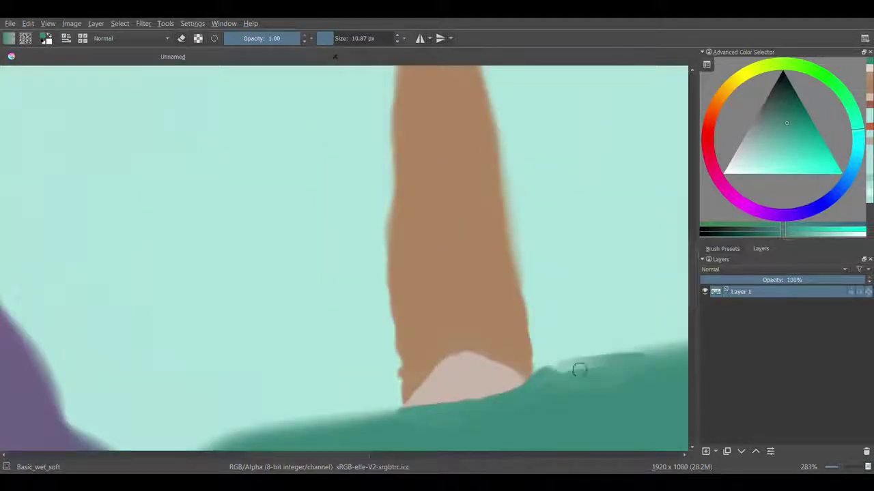
scroll(380, 341, "up", 1)
scroll(380, 341, "up", 2)
scroll(380, 342, "up", 1)
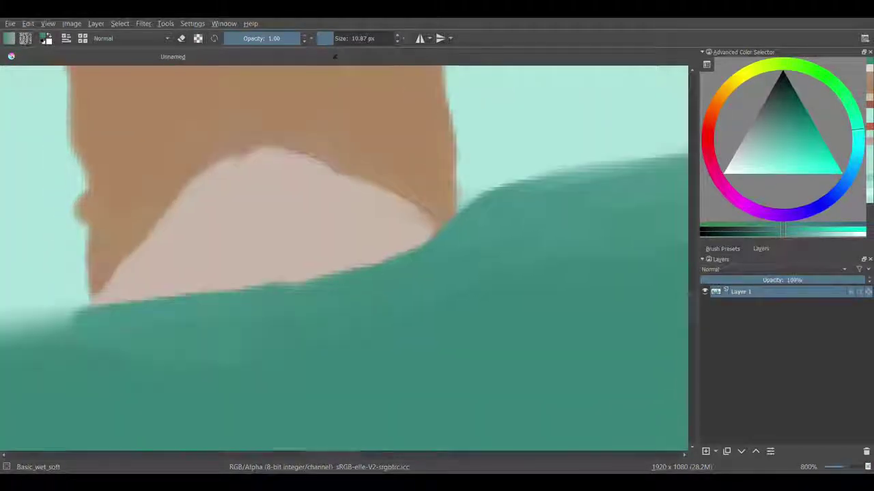
Step: With sampled stalk brown, lower the pink base's top edge and straighten the left side
left_click(417, 191, "ctrl")
mouse_move(418, 191)
left_mouse_down()
mouse_move(123, 244)
mouse_move(421, 202)
mouse_move(387, 168)
left_mouse_up()
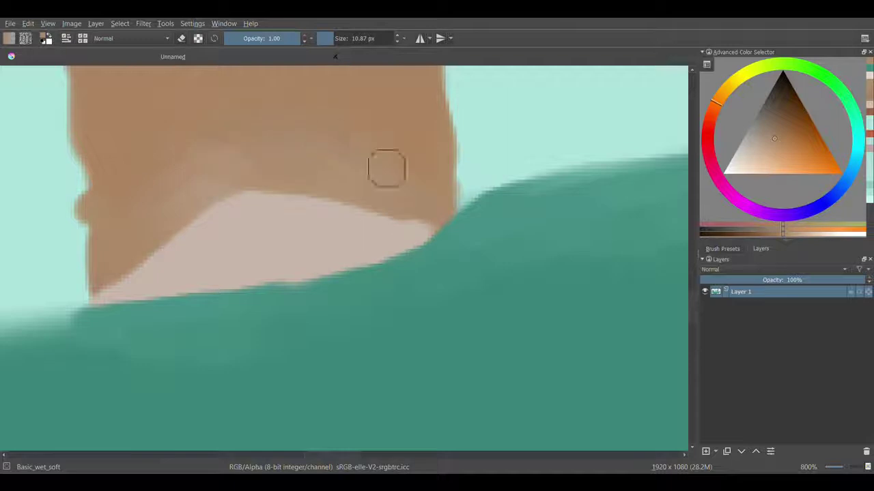
mouse_move(210, 157)
left_mouse_down()
mouse_move(89, 221)
mouse_move(193, 143)
mouse_move(91, 226)
mouse_move(246, 183)
mouse_move(370, 195)
mouse_move(430, 213)
left_mouse_up()
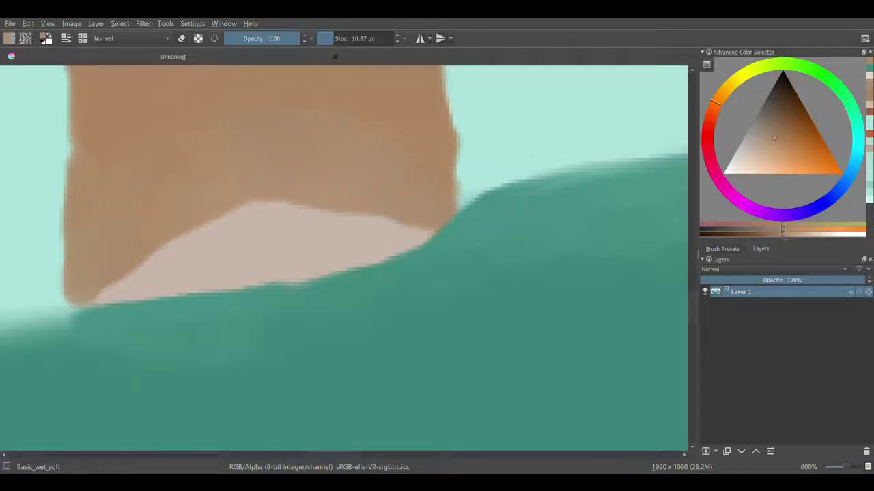
scroll(318, 217, "down", 4)
scroll(317, 217, "up", 4)
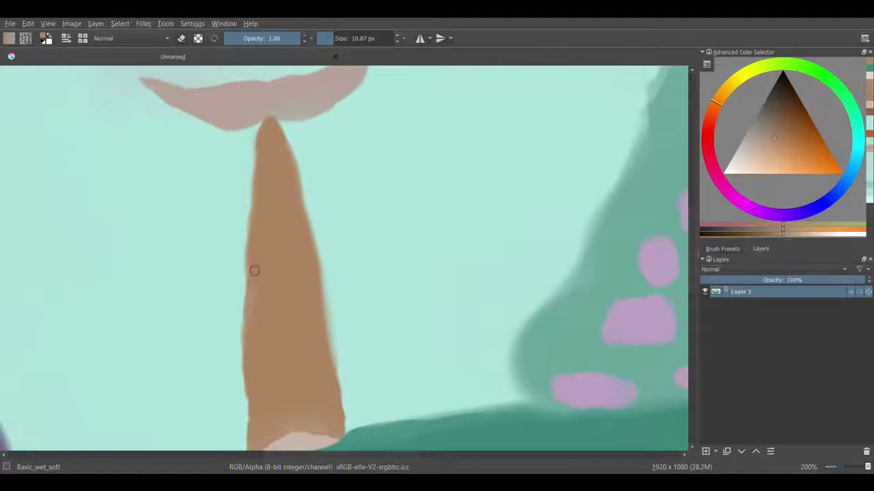
scroll(298, 306, "down", 2)
scroll(264, 400, "up", 6)
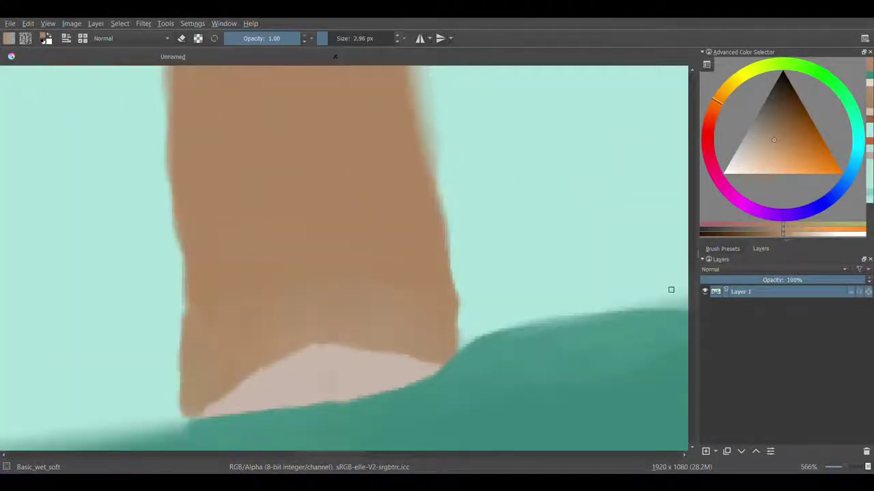
scroll(409, 336, "up", 4)
scroll(462, 335, "down", 1)
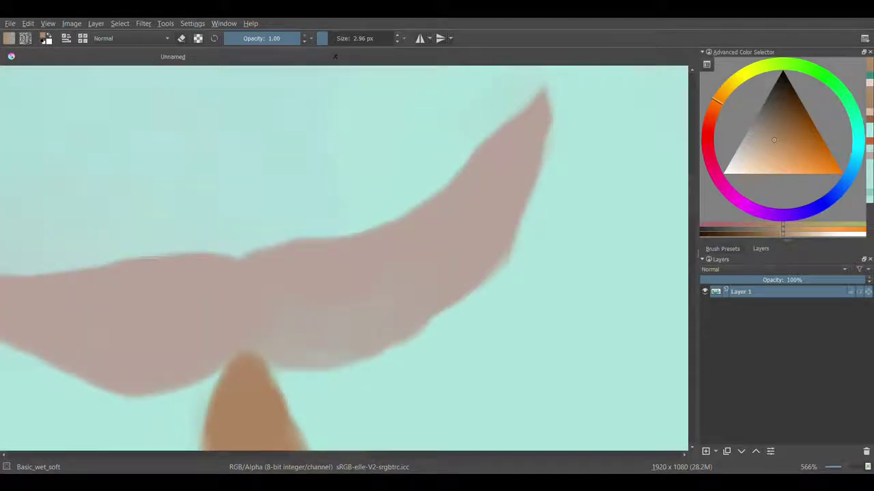
Step: Sample the fluke pink and smooth its edge and diagonal side
scroll(531, 304, "left", 3)
left_click(531, 304, "ctrl")
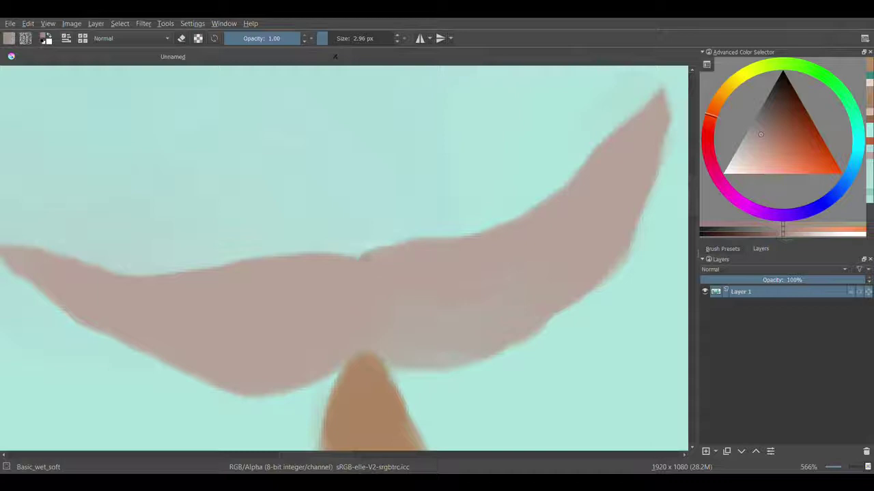
scroll(536, 211, "up", 3)
mouse_move(133, 286)
left_mouse_down()
mouse_move(241, 236)
mouse_move(406, 230)
mouse_move(571, 170)
mouse_move(163, 267)
left_mouse_up()
scroll(164, 267, "down", 3)
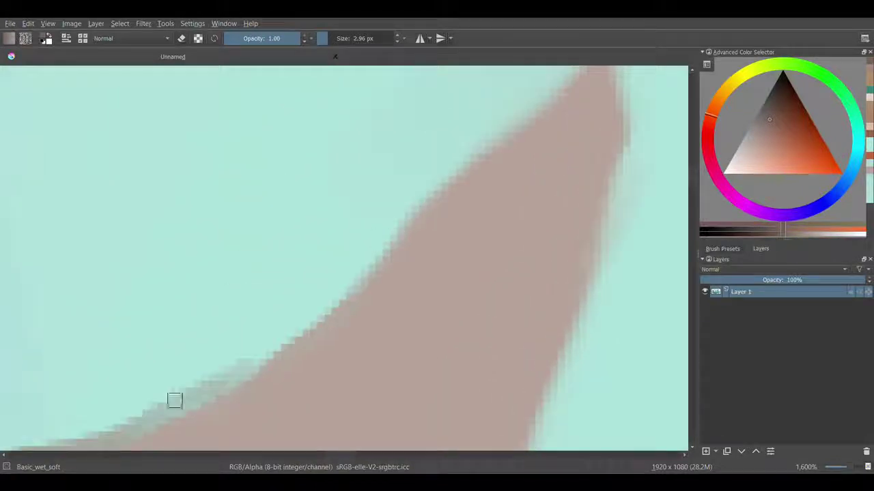
mouse_move(174, 400)
left_mouse_down()
mouse_move(343, 289)
mouse_move(225, 375)
mouse_move(330, 306)
mouse_move(544, 97)
left_mouse_up()
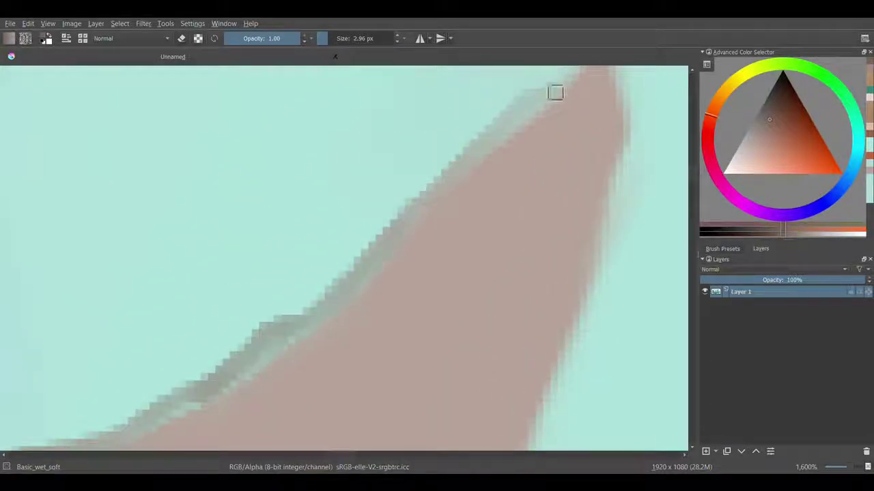
scroll(616, 197, "up", 3)
Step: Smooth the fluke's right edge and continue painting toward the lower left
left_click_drag(616, 197, 581, 423)
scroll(567, 170, "down", 3)
left_click_drag(567, 170, 430, 410)
scroll(430, 410, "down", 3)
mouse_move(373, 157)
left_mouse_down()
mouse_move(265, 234)
mouse_move(13, 355)
left_mouse_up()
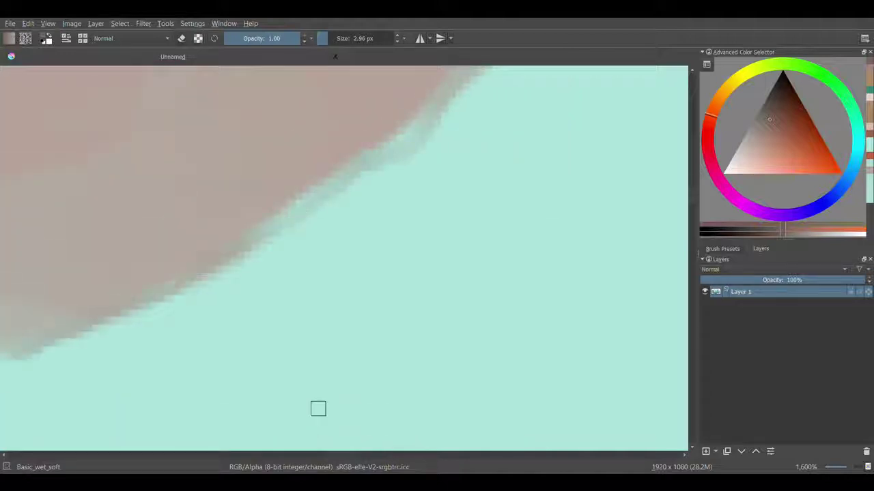
scroll(314, 396, "up", 3)
Step: Soften the fluke's bottom and diagonal edges against the water
mouse_move(383, 358)
left_mouse_down()
mouse_move(542, 347)
mouse_move(297, 293)
mouse_move(189, 359)
mouse_move(34, 408)
left_mouse_up()
scroll(335, 423, "up", 3)
left_click_drag(335, 423, 31, 280)
scroll(397, 316, "down", 3)
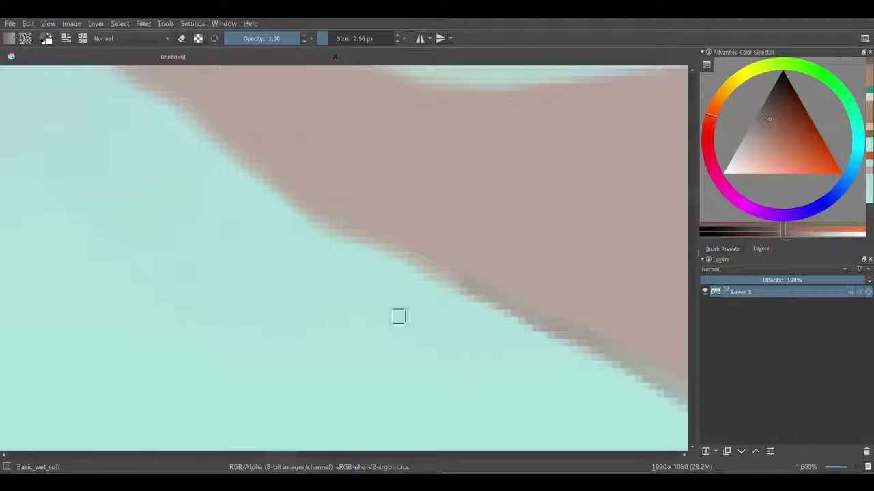
left_click_drag(398, 316, 201, 109)
scroll(129, 321, "up", 3)
mouse_move(81, 305)
left_mouse_down()
mouse_move(487, 390)
mouse_move(205, 321)
left_mouse_up()
Step: Continue tidying the fluke's edge with long leftward strokes
scroll(295, 379, "right", 3)
left_click_drag(295, 380, 632, 339)
scroll(632, 340, "down", 3)
scroll(380, 361, "up", 3)
left_click_drag(380, 361, 42, 349)
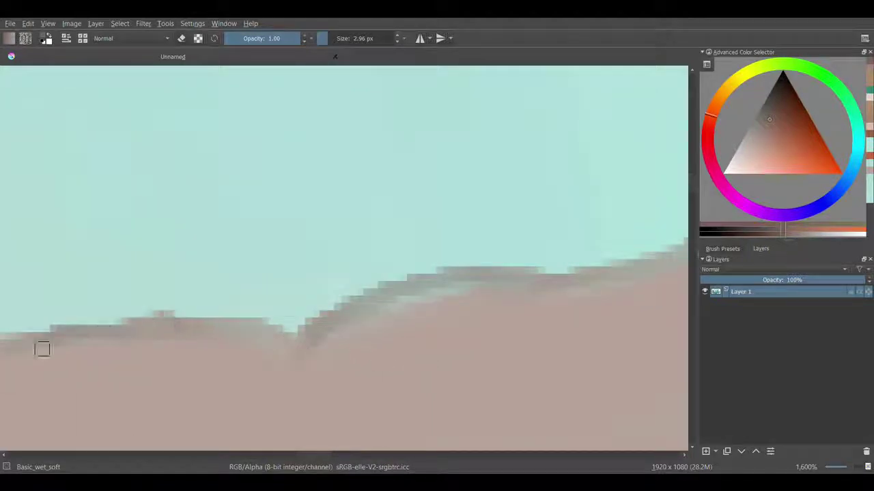
scroll(43, 349, "down", 3)
scroll(371, 286, "up", 4)
Step: Blend sampled tan where the stalk meets the fluke
left_click(358, 126, "ctrl")
left_click_drag(357, 126, 335, 75)
scroll(355, 220, "up", 3)
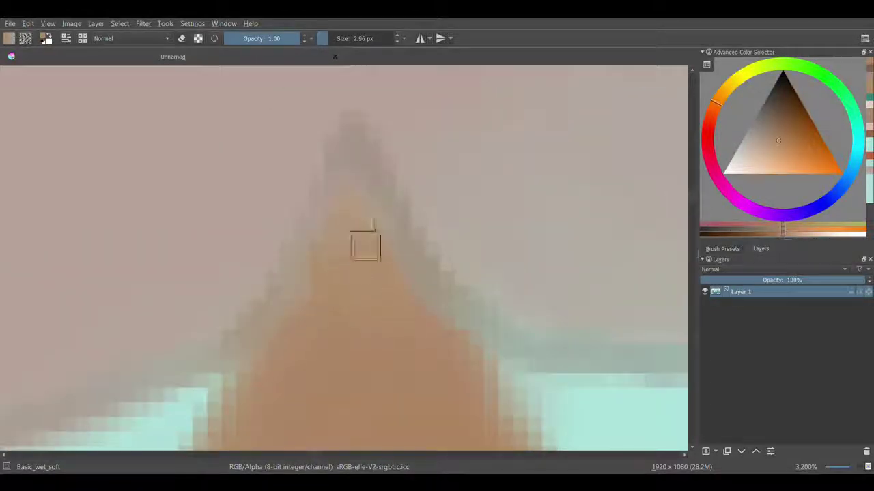
scroll(365, 246, "down", 4)
Step: Sample greyish-pink fluke colours, then zoom back out to view the finished tail
left_click(468, 300, "ctrl")
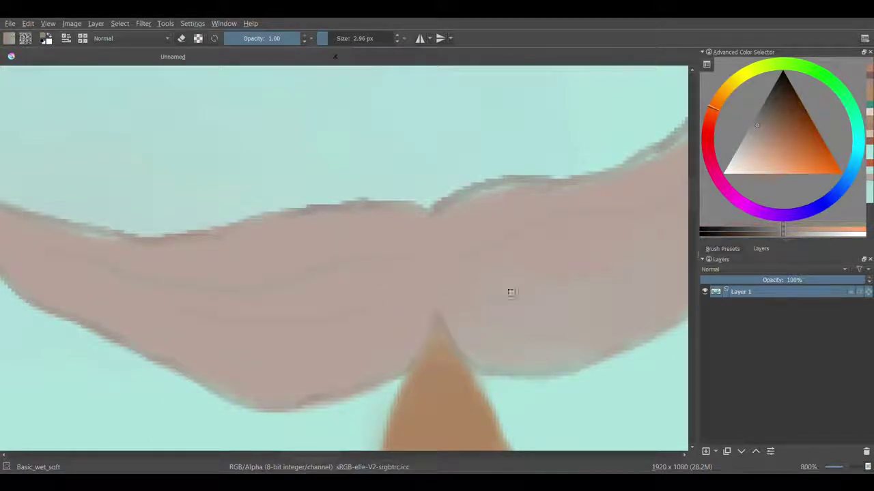
scroll(511, 292, "down", 2)
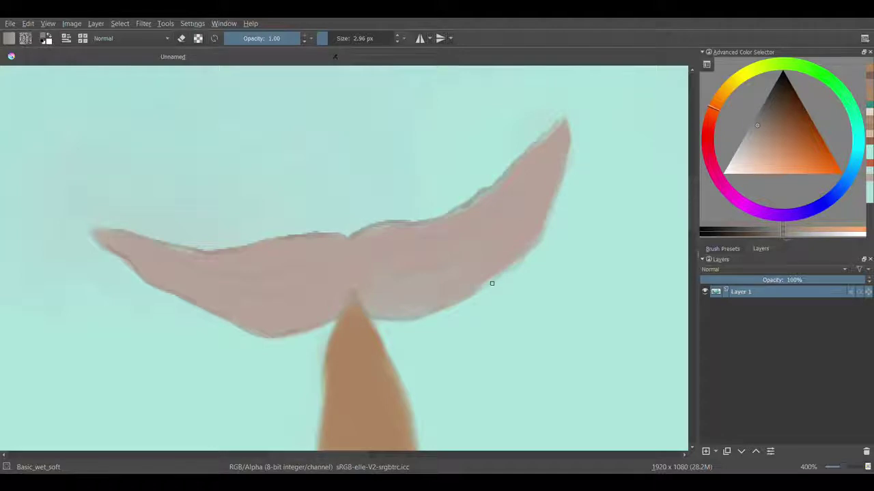
scroll(198, 287, "up", 2)
left_click(516, 265, "ctrl")
scroll(515, 264, "down", 4)
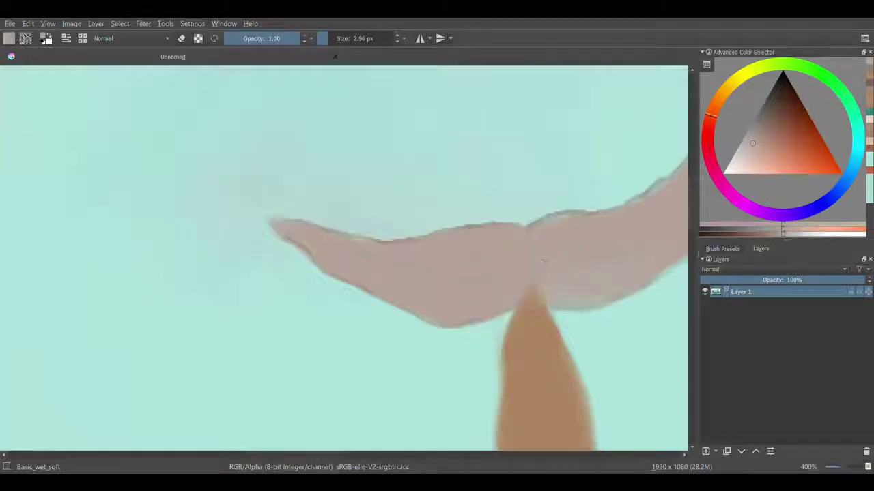
scroll(443, 307, "down", 2)
scroll(377, 410, "down", 1)
scroll(509, 144, "right", 5)
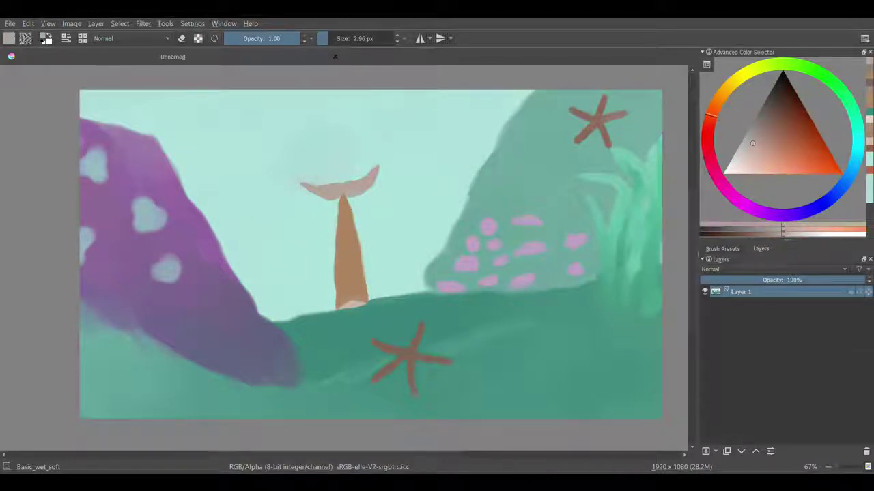
Step: Enlarge the brush to about 34 px and paint faint pale splash strokes left of the whale fluke
key("bracketright")
key("bracketright")
key("bracketright")
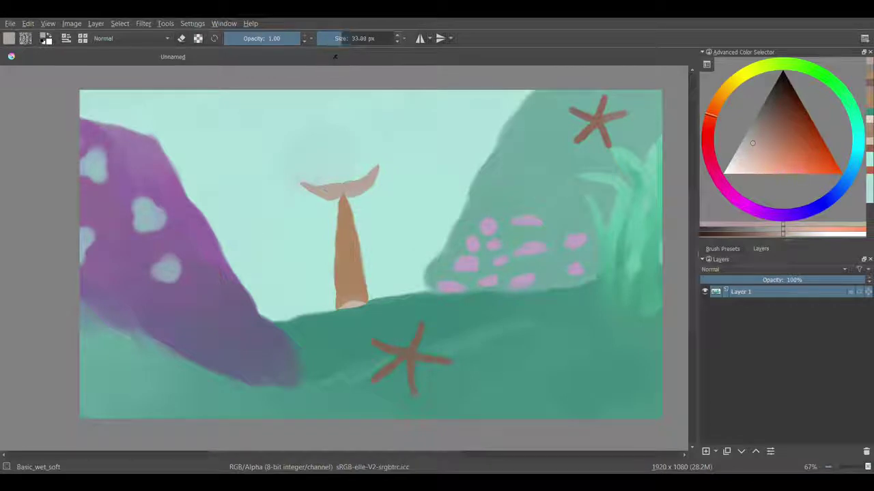
mouse_move(228, 125)
left_mouse_down()
mouse_move(234, 203)
mouse_move(280, 190)
left_mouse_up()
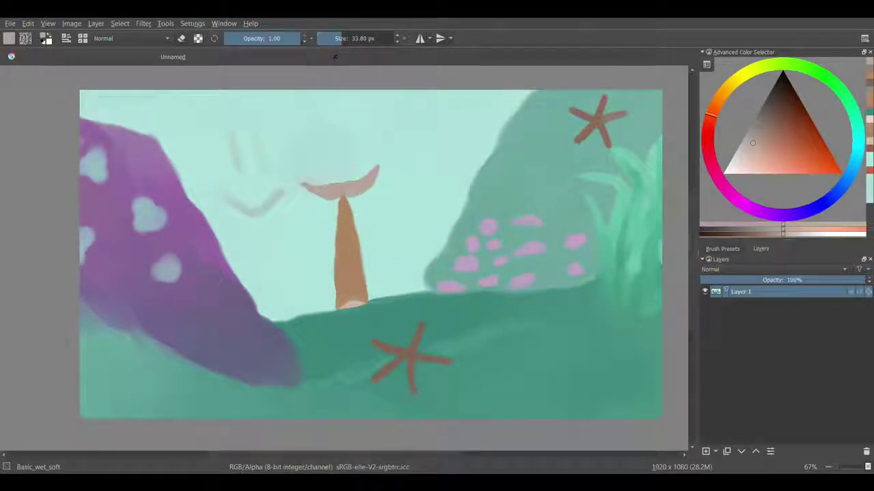